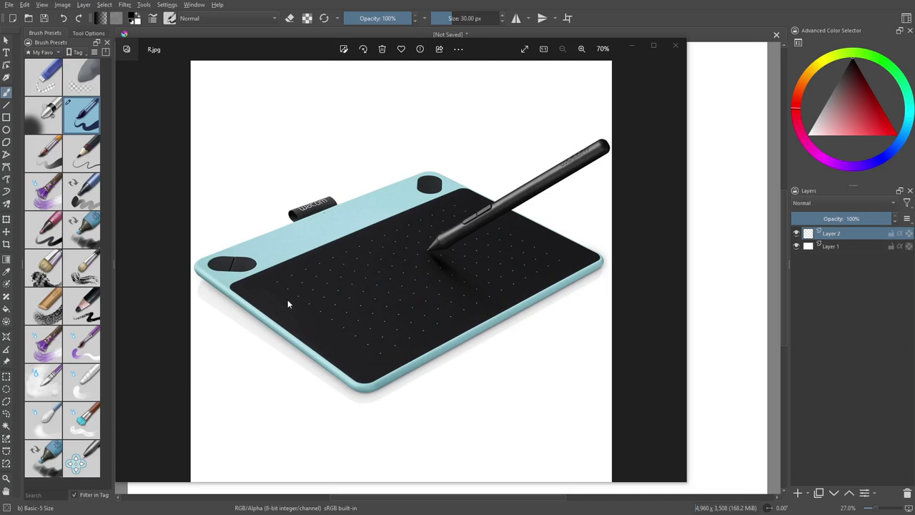
# Dismiss the tablet photo and draw a series of slanted freehand pen strokes across the middle of the canvas.
pyautogui.moveTo(300, 52); pyautogui.dragTo(0, 34)
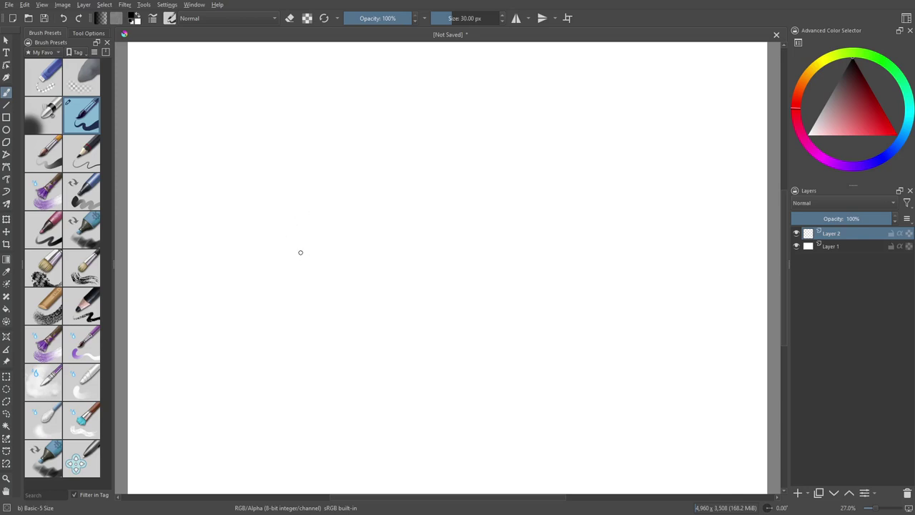
pyautogui.moveTo(286, 266)
pyautogui.mouseDown()
pyautogui.moveTo(281, 282)
pyautogui.moveTo(360, 149)
pyautogui.moveTo(377, 135)
pyautogui.mouseUp()
pyautogui.moveTo(307, 289); pyautogui.dragTo(328, 242)
pyautogui.moveTo(313, 277)
pyautogui.mouseDown()
pyautogui.moveTo(375, 207)
pyautogui.moveTo(361, 222)
pyautogui.moveTo(376, 209)
pyautogui.moveTo(358, 285)
pyautogui.mouseUp()
pyautogui.moveTo(330, 319)
pyautogui.mouseDown()
pyautogui.moveTo(366, 236)
pyautogui.moveTo(403, 201)
pyautogui.mouseUp()
pyautogui.moveTo(383, 299); pyautogui.dragTo(449, 181)
pyautogui.moveTo(430, 283); pyautogui.dragTo(504, 163)
pyautogui.moveTo(466, 283); pyautogui.dragTo(550, 162)
pyautogui.moveTo(475, 306)
pyautogui.mouseDown()
pyautogui.moveTo(450, 274)
pyautogui.moveTo(478, 228)
pyautogui.mouseUp()
pyautogui.moveTo(455, 286)
pyautogui.mouseDown()
pyautogui.moveTo(362, 336)
pyautogui.moveTo(298, 324)
pyautogui.moveTo(262, 303)
pyautogui.moveTo(259, 253)
pyautogui.mouseUp()
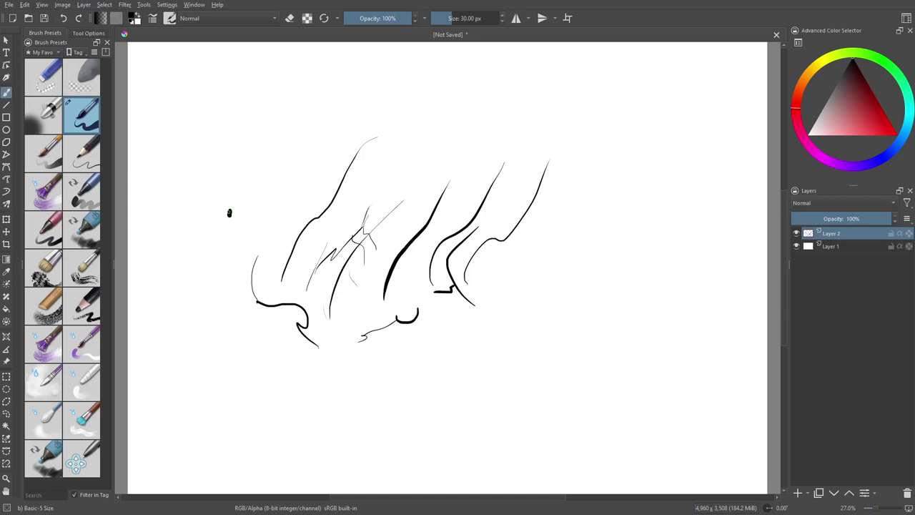
# Add slower, steep test strokes and a dot above and beside the existing lines to test hand wobble.
pyautogui.moveTo(211, 260); pyautogui.dragTo(259, 143)
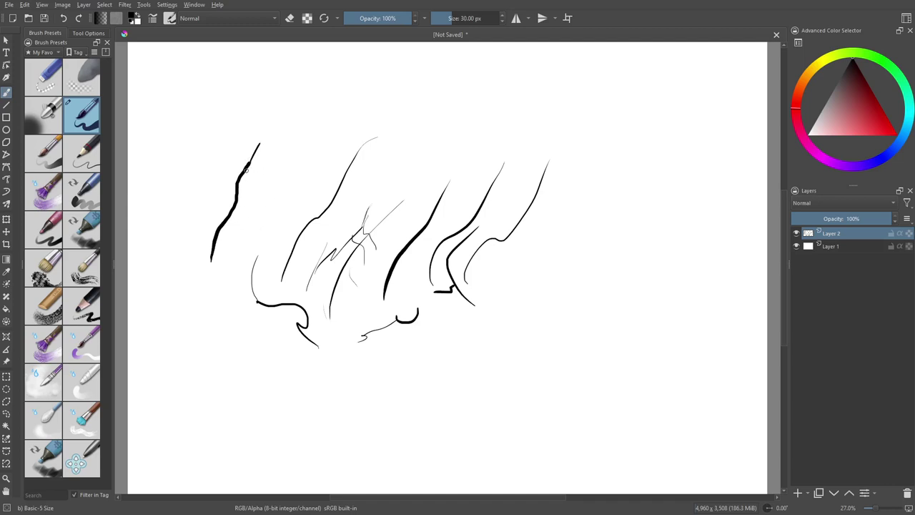
pyautogui.click(266, 207)
pyautogui.moveTo(297, 174); pyautogui.dragTo(302, 127)
pyautogui.moveTo(233, 202); pyautogui.dragTo(232, 185)
pyautogui.moveTo(392, 170)
pyautogui.mouseDown()
pyautogui.moveTo(358, 188)
pyautogui.moveTo(389, 108)
pyautogui.moveTo(367, 164)
pyautogui.moveTo(413, 141)
pyautogui.moveTo(421, 113)
pyautogui.moveTo(415, 138)
pyautogui.mouseUp()
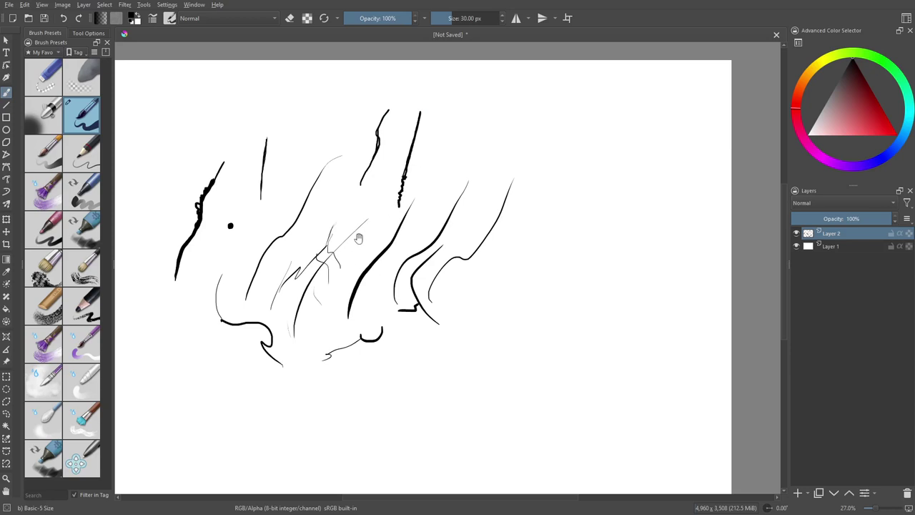
# Draw a long S-shaped stroke rising diagonally across the empty right part of the canvas, and retrace part of its bend.
pyautogui.moveTo(345, 273)
pyautogui.mouseDown()
pyautogui.moveTo(392, 257)
pyautogui.moveTo(386, 221)
pyautogui.mouseUp()
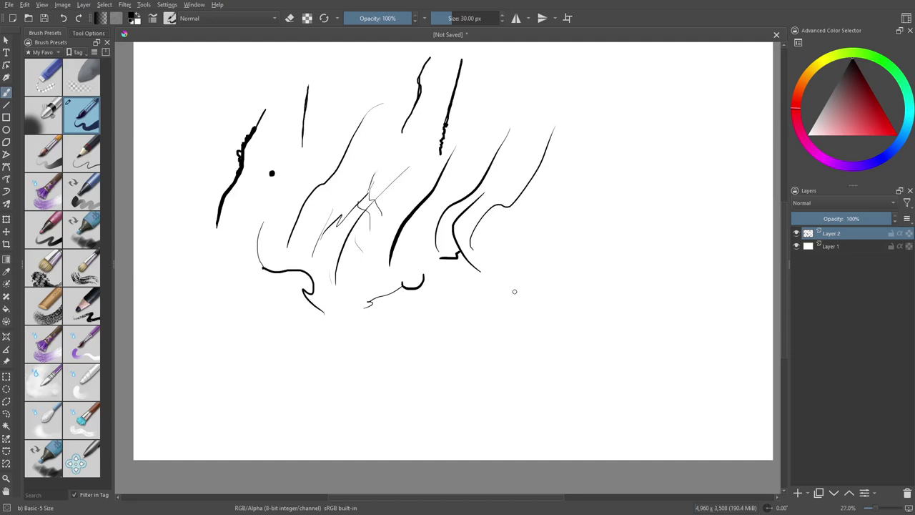
pyautogui.moveTo(451, 357)
pyautogui.mouseDown()
pyautogui.moveTo(605, 208)
pyautogui.moveTo(678, 108)
pyautogui.mouseUp()
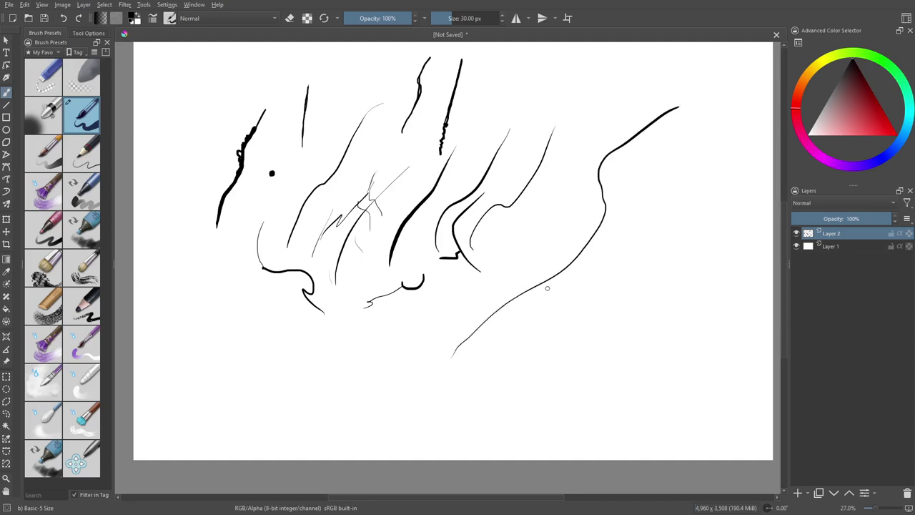
pyautogui.moveTo(609, 208)
pyautogui.mouseDown()
pyautogui.moveTo(611, 157)
pyautogui.moveTo(599, 189)
pyautogui.mouseUp()
# Switch to Lazy Nezumi Pro, browse its ruler and smoothing presets, and move its window aside.
pyautogui.moveTo(0, 146); pyautogui.dragTo(361, 104)
pyautogui.click(414, 146)
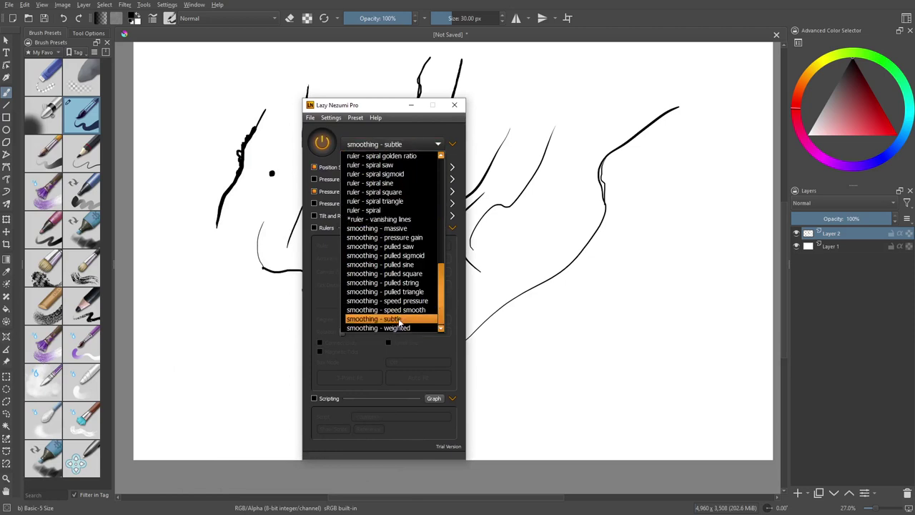
pyautogui.scroll(3, 400, 271)
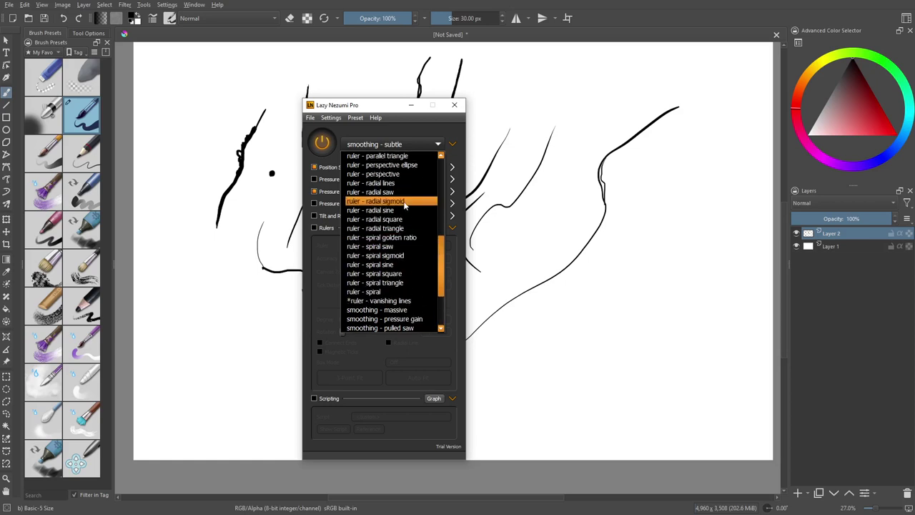
pyautogui.click(378, 106)
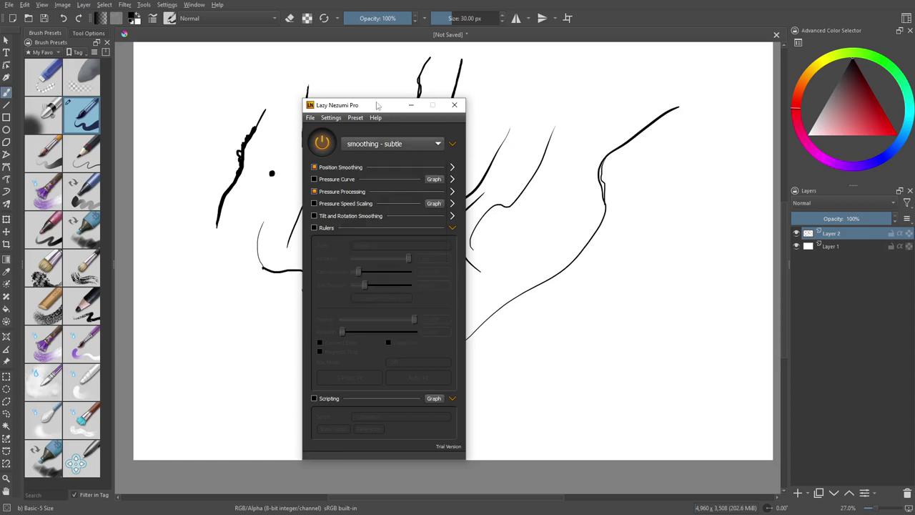
pyautogui.moveTo(378, 106); pyautogui.dragTo(307, 99)
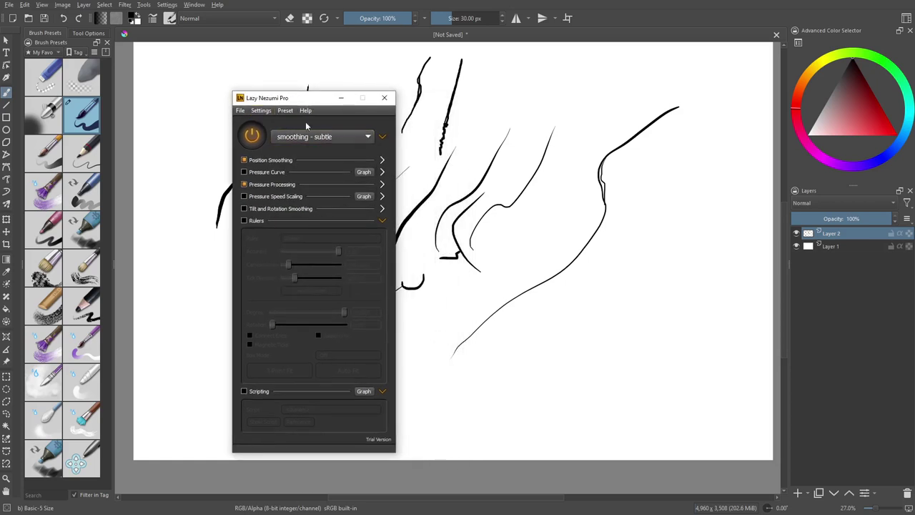
# Use Attach to Window to drop the LN icon on the Krita canvas, show krita.exe's attachment details, and rearrange both windows.
pyautogui.click(241, 111)
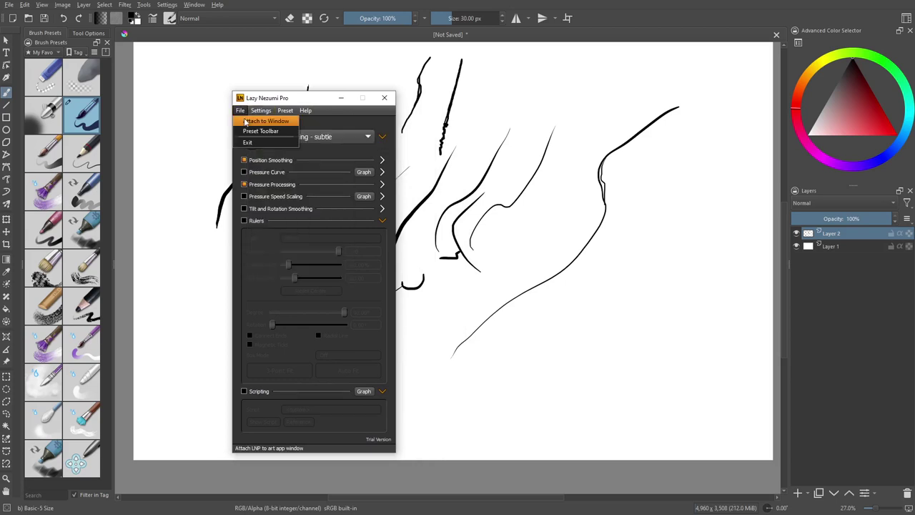
pyautogui.click(246, 122)
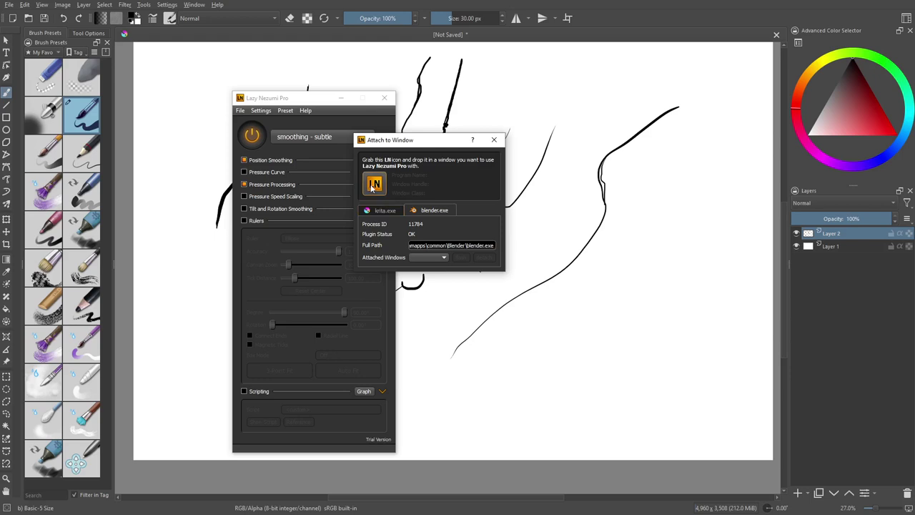
pyautogui.moveTo(370, 187); pyautogui.dragTo(533, 196)
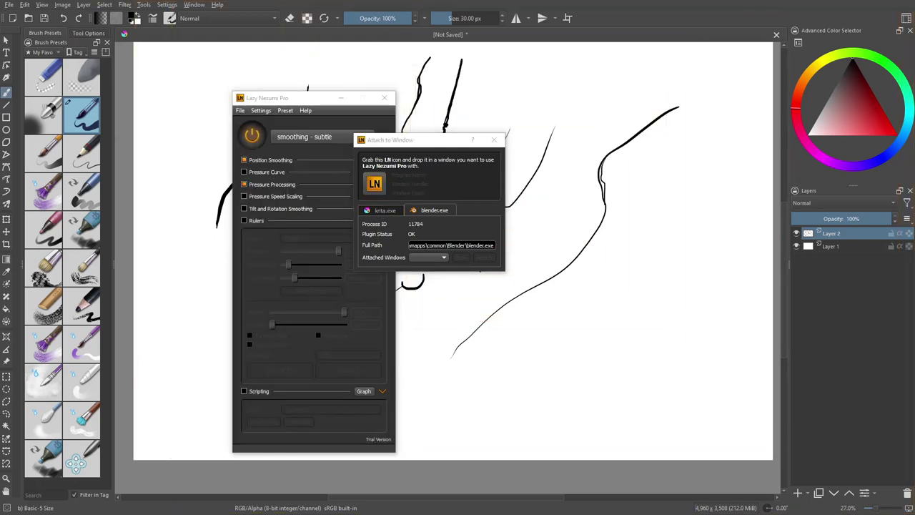
pyautogui.click(398, 213)
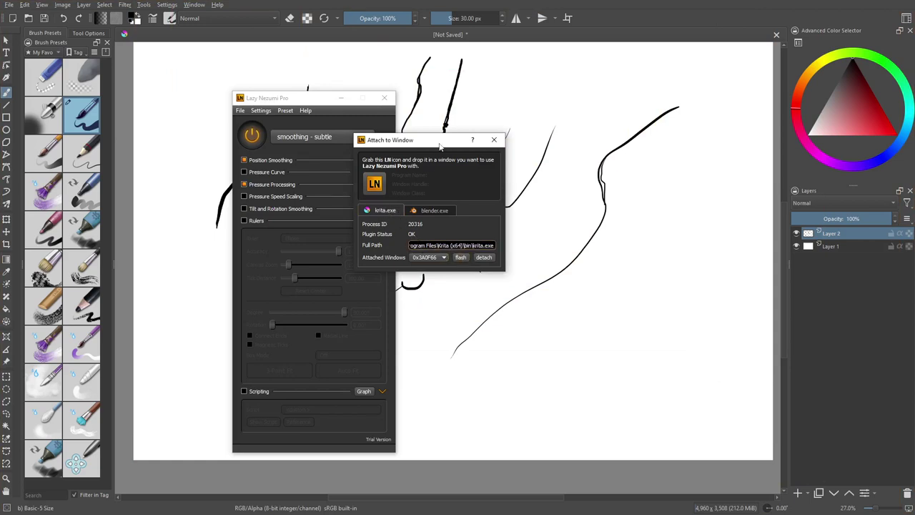
pyautogui.moveTo(440, 145)
pyautogui.mouseDown()
pyautogui.moveTo(387, 148)
pyautogui.moveTo(192, 224)
pyautogui.moveTo(129, 233)
pyautogui.mouseUp()
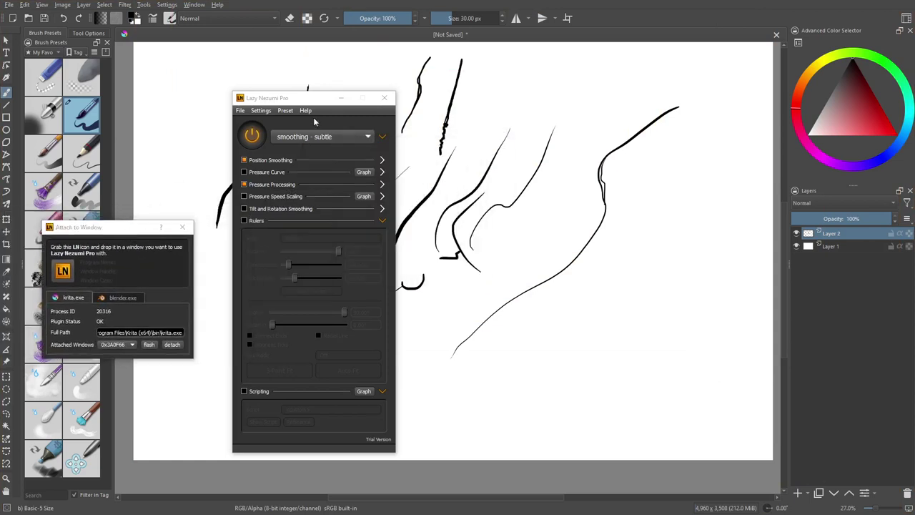
pyautogui.moveTo(307, 98); pyautogui.dragTo(268, 97)
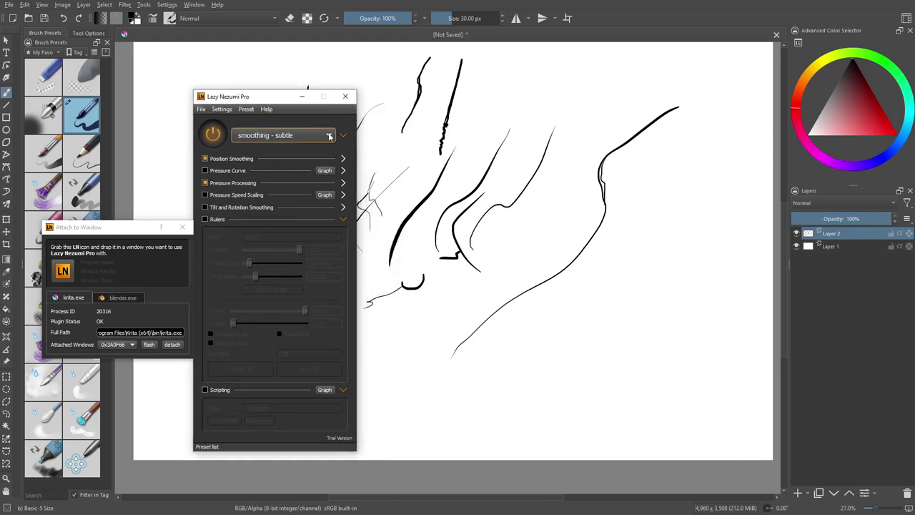
# Show Krita's brush smoothing setting and draw several short test strokes beside the long curve using the subtle smoothing preset.
pyautogui.click(78, 33)
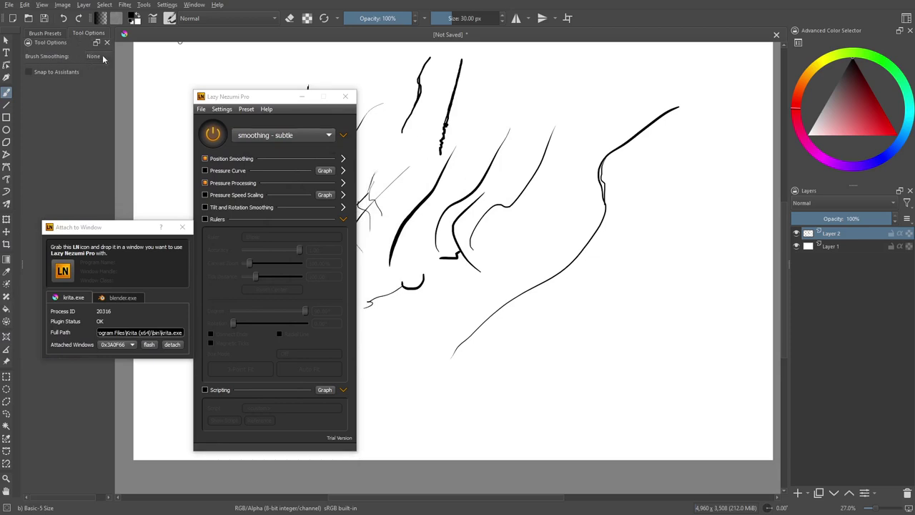
pyautogui.moveTo(106, 229); pyautogui.dragTo(140, 220)
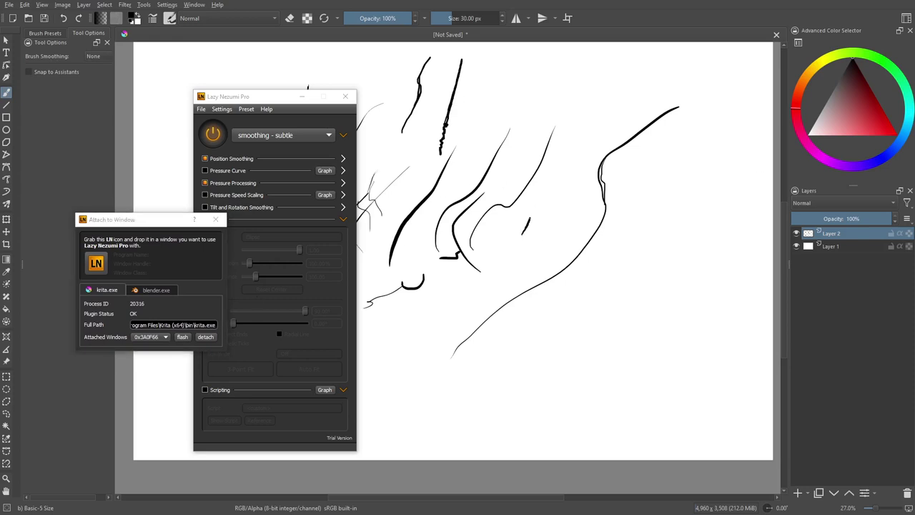
pyautogui.moveTo(530, 214); pyautogui.dragTo(536, 200)
pyautogui.moveTo(565, 148); pyautogui.dragTo(585, 123)
pyautogui.moveTo(567, 163)
pyautogui.mouseDown()
pyautogui.moveTo(530, 238)
pyautogui.moveTo(564, 163)
pyautogui.mouseUp()
pyautogui.moveTo(532, 235); pyautogui.dragTo(531, 264)
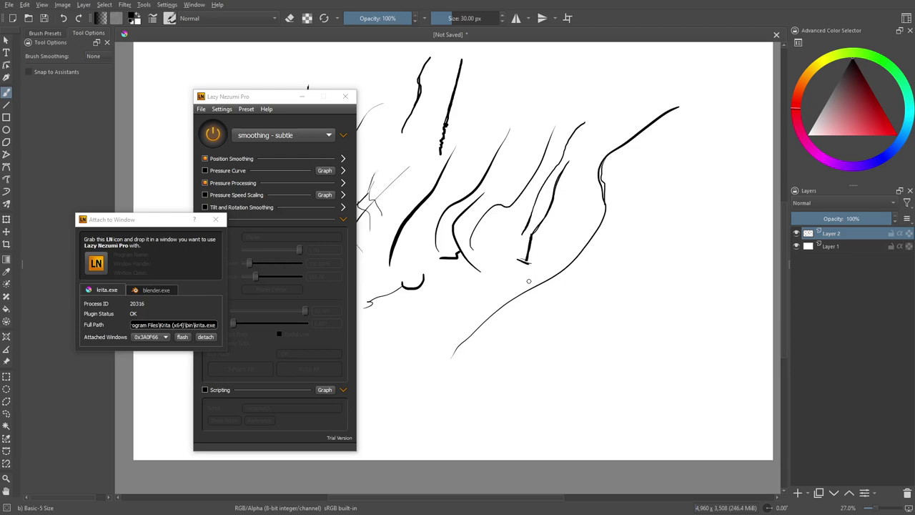
# Apply the "smoothing - pulled string" preset and draw a large looping curve on the right side of the canvas.
pyautogui.click(290, 142)
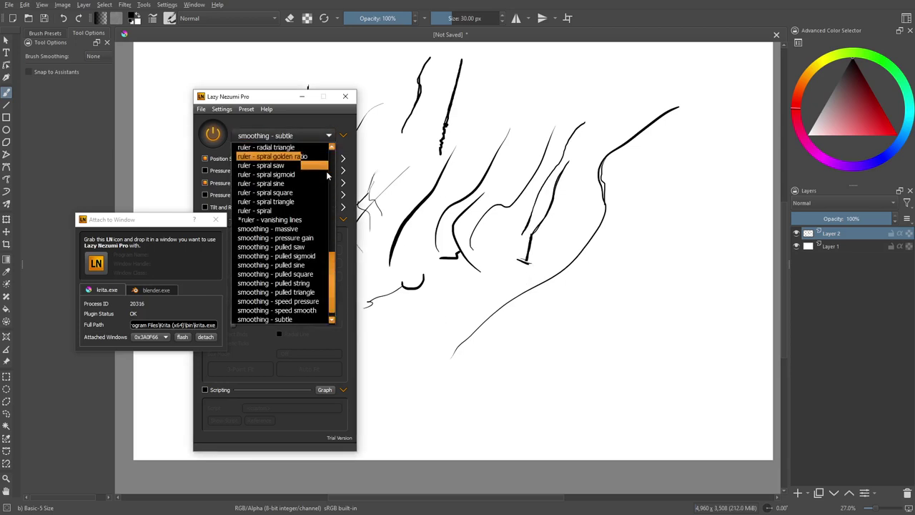
pyautogui.click(318, 283)
pyautogui.moveTo(531, 335)
pyautogui.mouseDown()
pyautogui.moveTo(612, 250)
pyautogui.moveTo(643, 187)
pyautogui.moveTo(683, 176)
pyautogui.moveTo(688, 228)
pyautogui.moveTo(666, 241)
pyautogui.moveTo(658, 217)
pyautogui.moveTo(641, 222)
pyautogui.moveTo(642, 258)
pyautogui.moveTo(576, 296)
pyautogui.mouseUp()
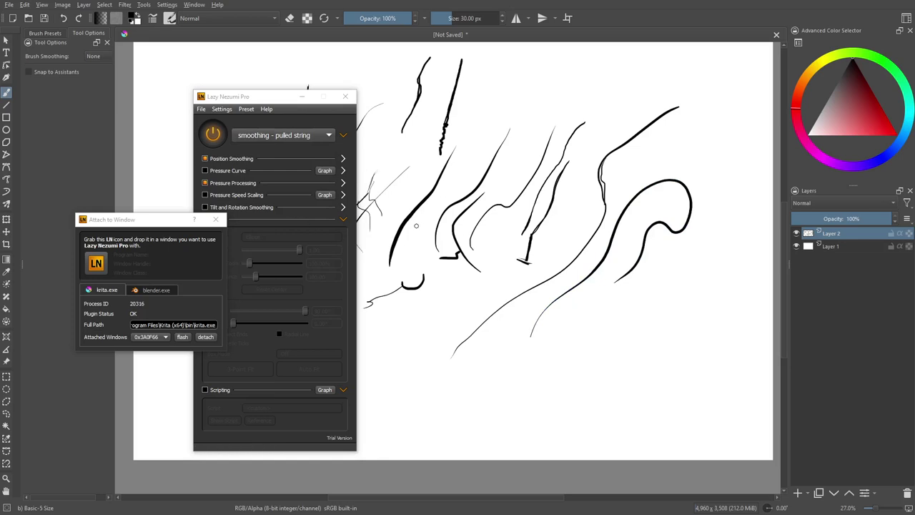
# Apply the "smoothing - subtle" preset and draw quick sketch strokes below the lines and hatching above them.
pyautogui.click(330, 135)
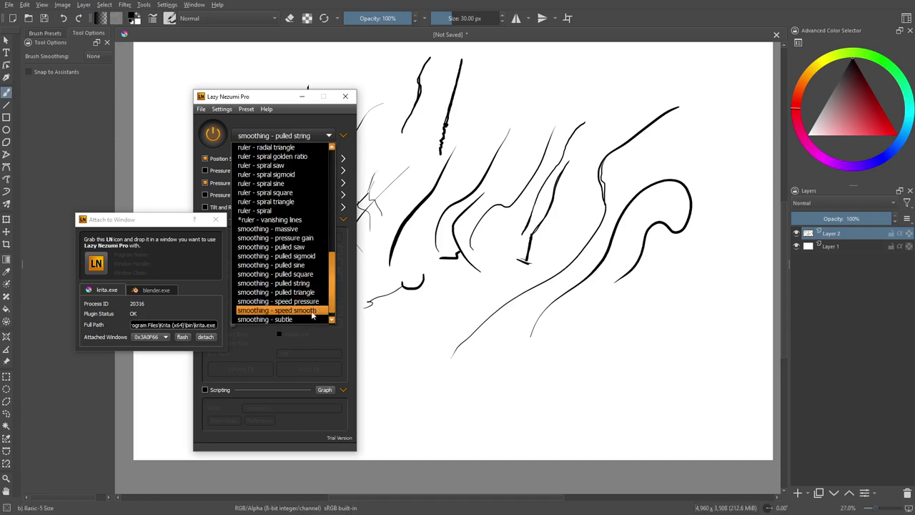
pyautogui.scroll(-1, 331, 312)
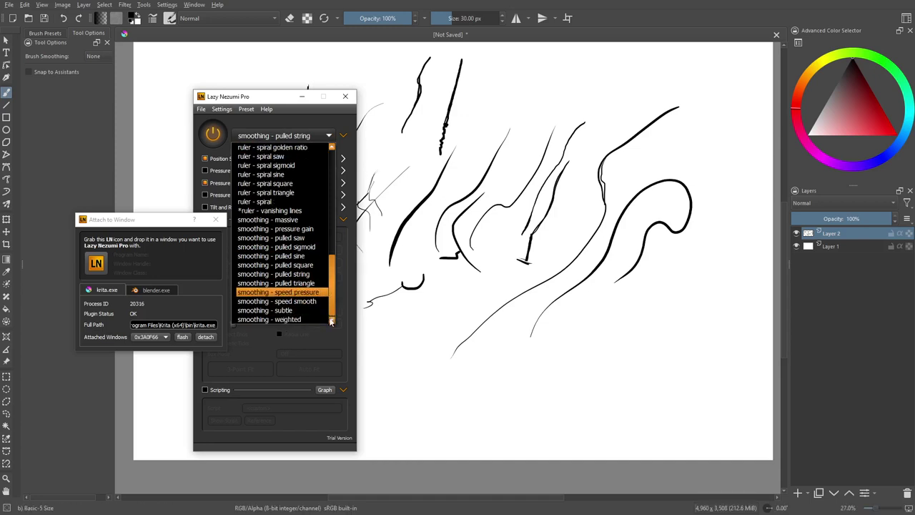
pyautogui.click(309, 313)
pyautogui.moveTo(423, 365); pyautogui.dragTo(444, 294)
pyautogui.moveTo(432, 337); pyautogui.dragTo(457, 281)
pyautogui.moveTo(457, 281); pyautogui.dragTo(435, 372)
pyautogui.moveTo(447, 310)
pyautogui.mouseDown()
pyautogui.moveTo(438, 374)
pyautogui.moveTo(470, 408)
pyautogui.mouseUp()
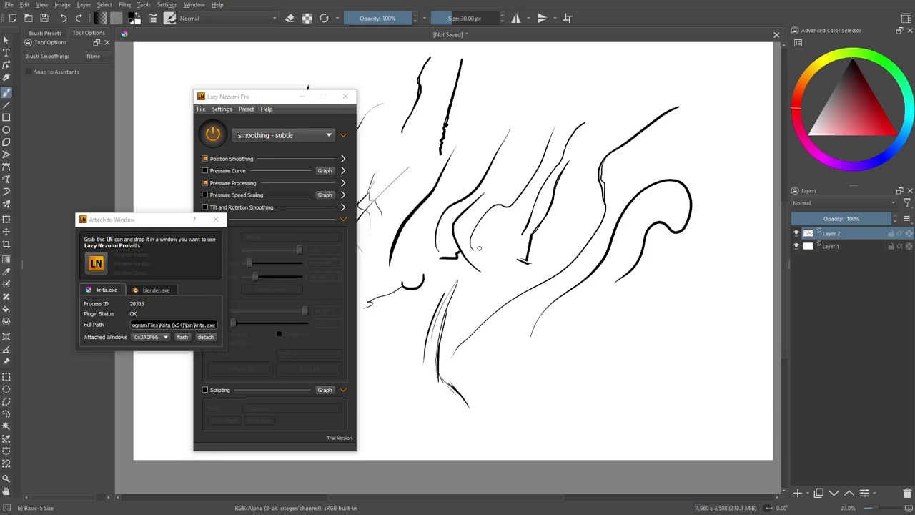
pyautogui.moveTo(520, 211); pyautogui.dragTo(487, 321)
pyautogui.moveTo(483, 233); pyautogui.dragTo(499, 256)
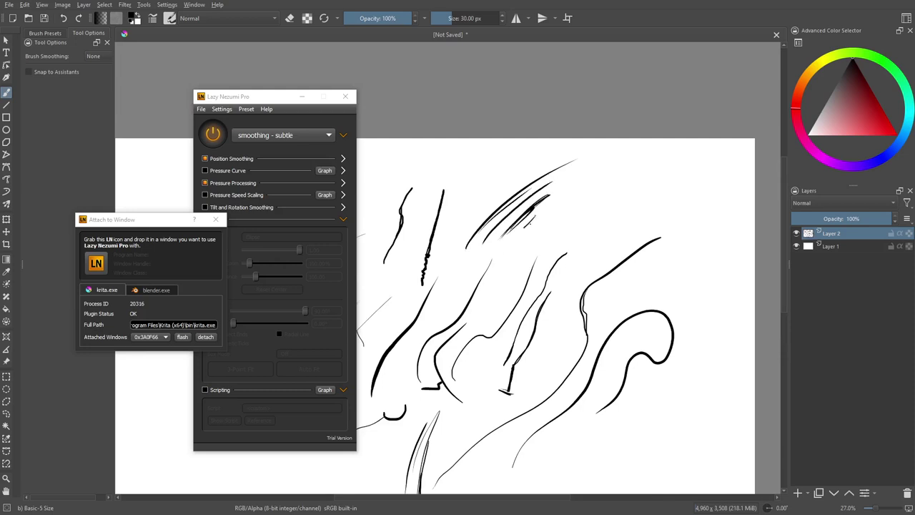
# Apply the "ruler - perspective" preset and draw trial lines along its vertical and receding guides.
pyautogui.click(297, 135)
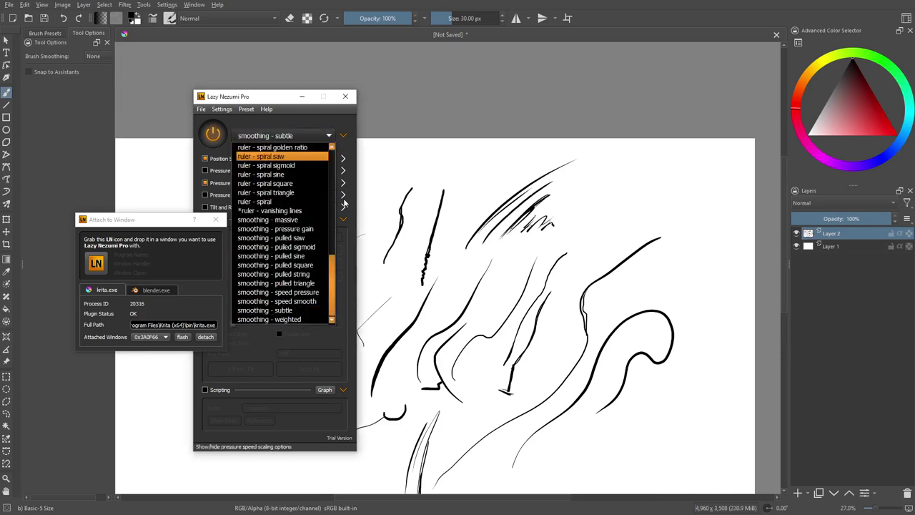
pyautogui.moveTo(334, 270); pyautogui.dragTo(336, 216)
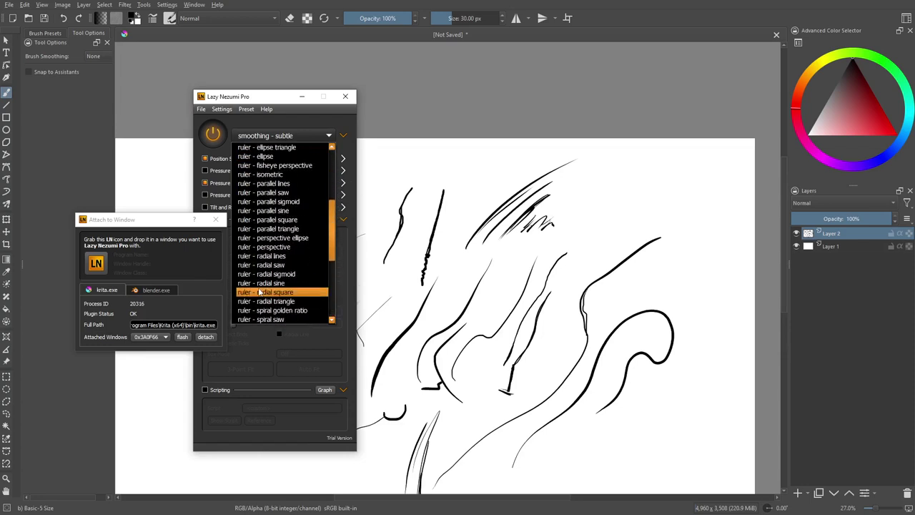
pyautogui.click(290, 247)
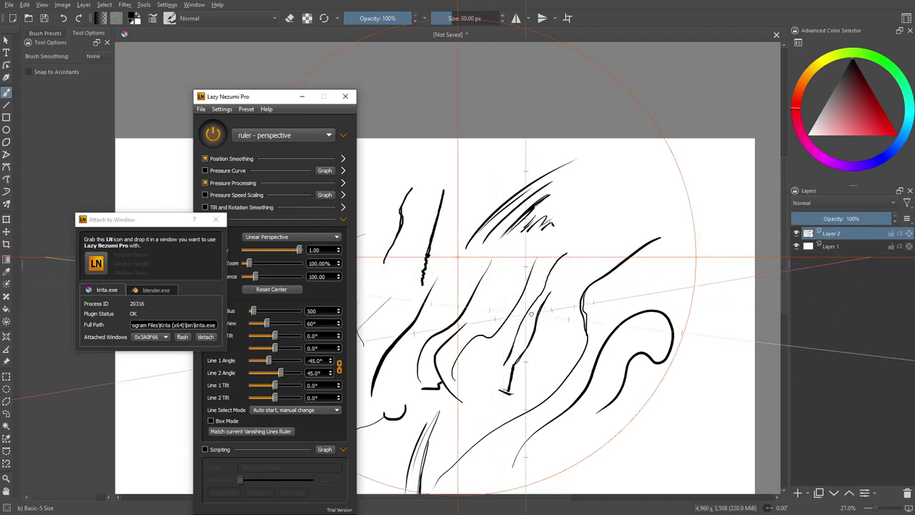
pyautogui.moveTo(496, 290)
pyautogui.mouseDown()
pyautogui.moveTo(585, 235)
pyautogui.moveTo(574, 239)
pyautogui.mouseUp()
pyautogui.moveTo(539, 301)
pyautogui.mouseDown()
pyautogui.moveTo(614, 292)
pyautogui.moveTo(511, 306)
pyautogui.mouseUp()
pyautogui.moveTo(513, 234); pyautogui.dragTo(513, 329)
pyautogui.moveTo(535, 296)
pyautogui.mouseDown()
pyautogui.moveTo(456, 304)
pyautogui.moveTo(533, 313)
pyautogui.moveTo(480, 307)
pyautogui.mouseUp()
# Clear all strokes from Layer 2 and draw a box in two-point perspective with extra receding lines at its base.
pyautogui.press('Delete')
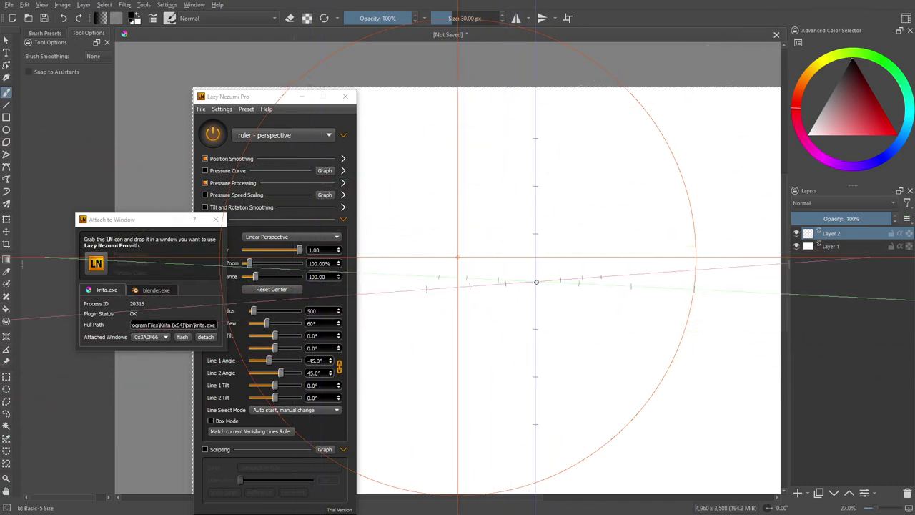
pyautogui.moveTo(619, 281)
pyautogui.mouseDown()
pyautogui.moveTo(472, 294)
pyautogui.moveTo(522, 209)
pyautogui.moveTo(401, 227)
pyautogui.moveTo(404, 289)
pyautogui.moveTo(405, 225)
pyautogui.mouseUp()
pyautogui.moveTo(404, 291)
pyautogui.mouseDown()
pyautogui.moveTo(462, 287)
pyautogui.moveTo(428, 292)
pyautogui.moveTo(466, 294)
pyautogui.moveTo(467, 223)
pyautogui.mouseUp()
pyautogui.hotkey('ctrl', 'z')
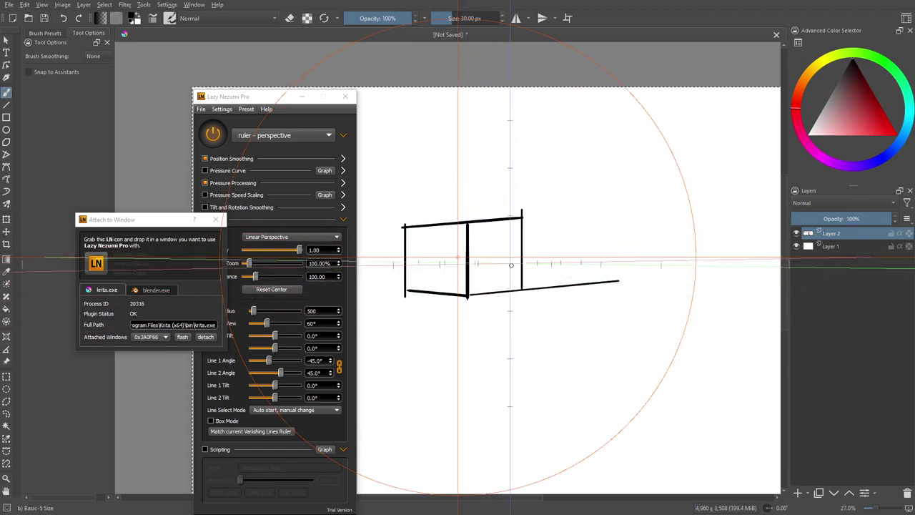
pyautogui.moveTo(520, 293); pyautogui.dragTo(638, 281)
pyautogui.moveTo(519, 300); pyautogui.dragTo(604, 308)
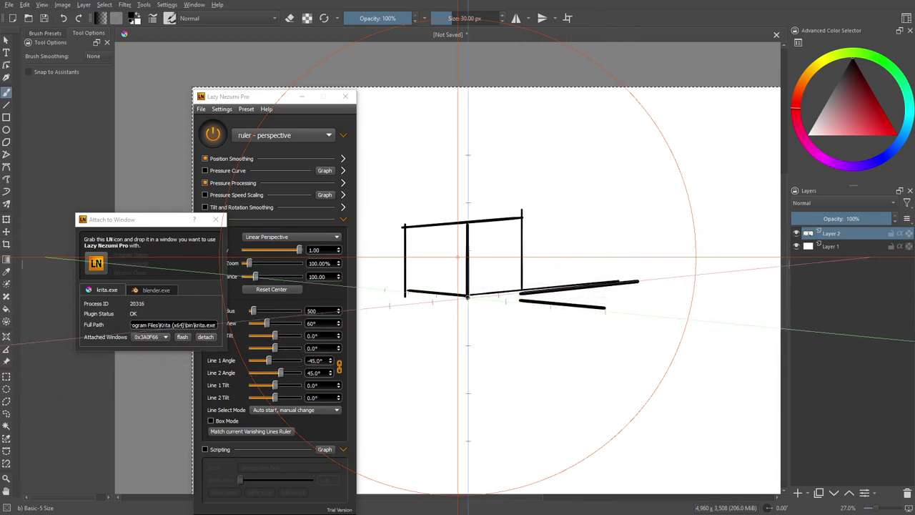
pyautogui.moveTo(469, 295); pyautogui.dragTo(614, 308)
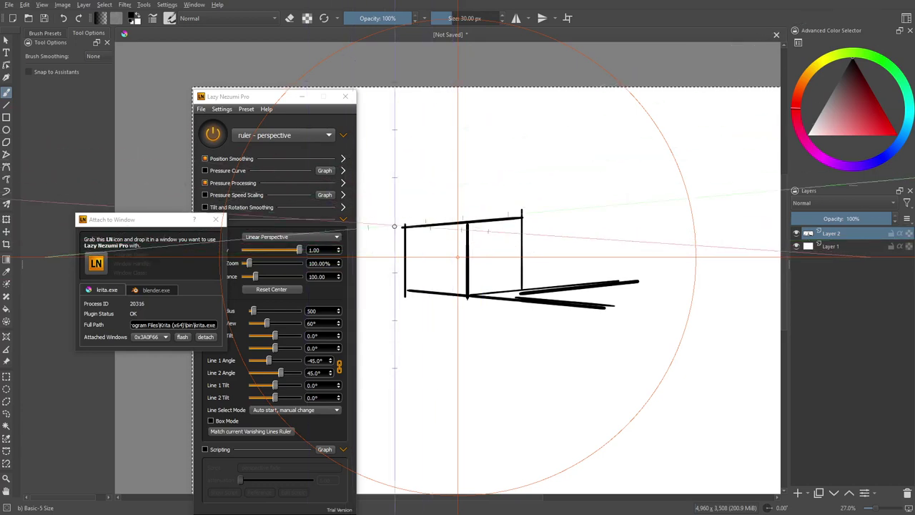
# Show the blender.exe attachment details, switch to Blender and put the plane into Sculpt Mode.
pyautogui.click(140, 290)
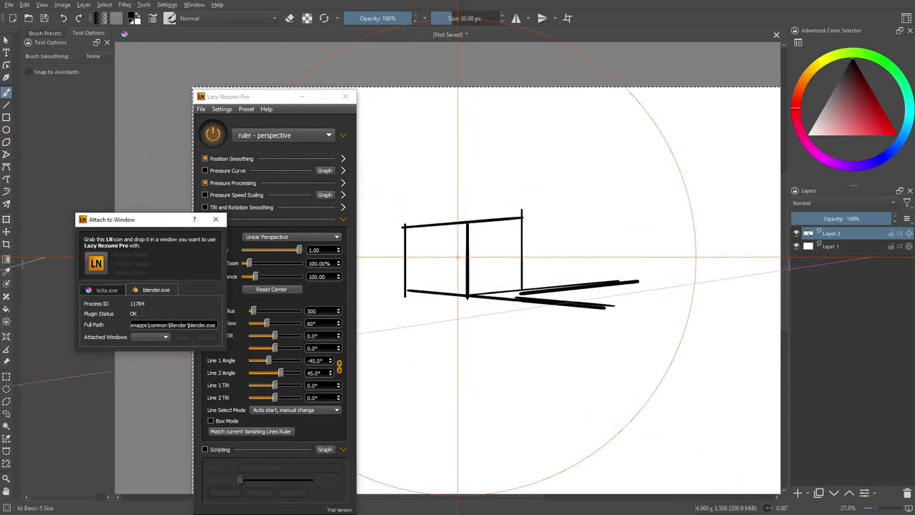
pyautogui.hotkey('alt', 'Tab')
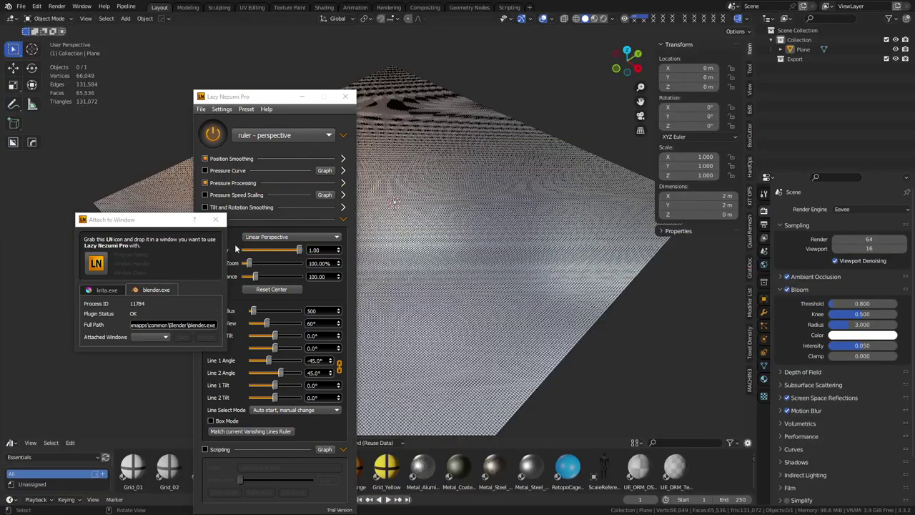
pyautogui.hotkey('ctrl', 'Tab')
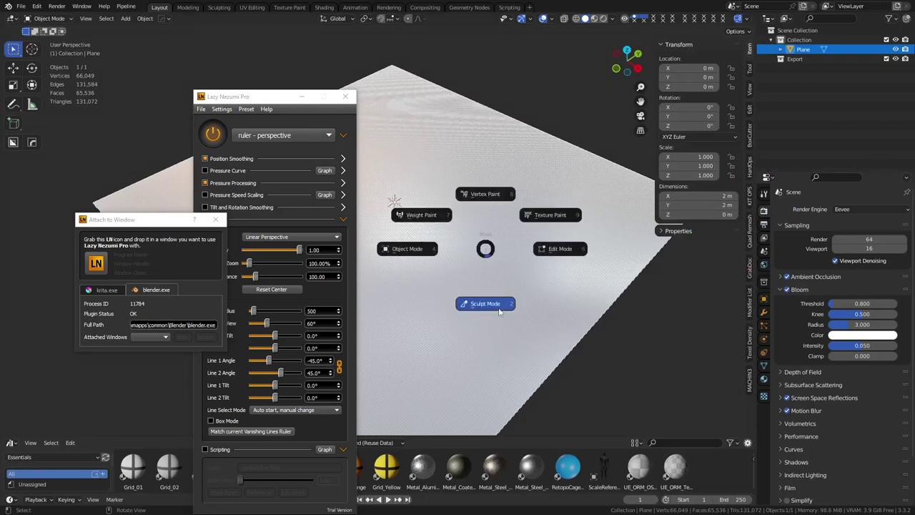
pyautogui.click(493, 304)
# Choose the Clay Strips brush and set its radius to 26 px and its strength to 0.782.
pyautogui.scroll(3, 525, 234)
pyautogui.moveTo(515, 239); pyautogui.dragTo(604, 218)
pyautogui.scroll(5, 500, 229)
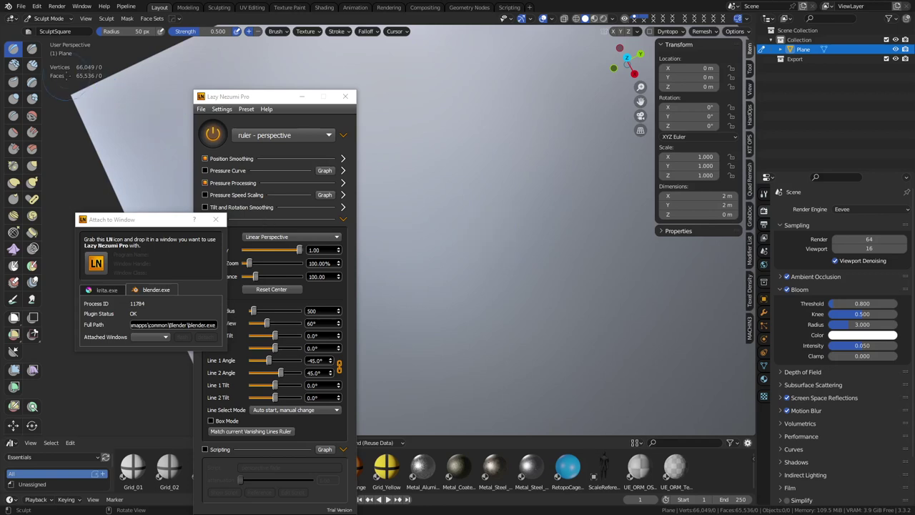
pyautogui.click(33, 65)
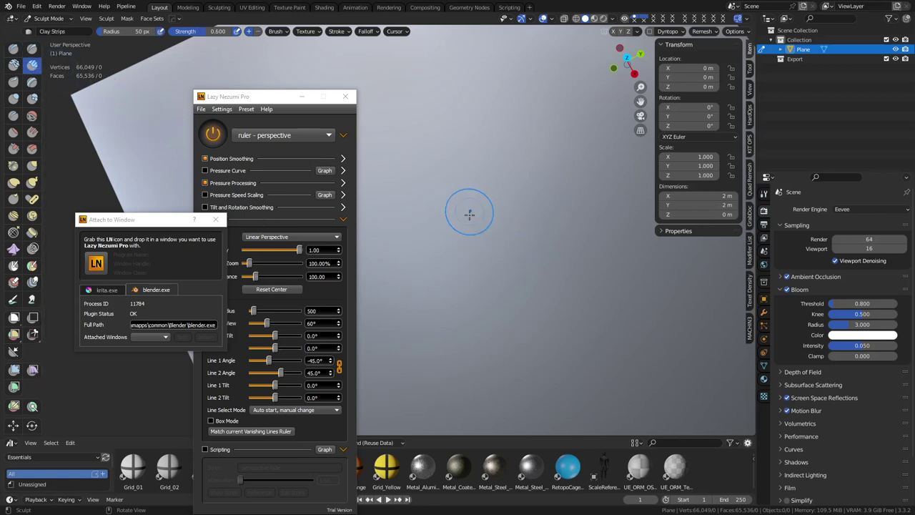
pyautogui.moveTo(482, 226); pyautogui.dragTo(463, 207)
pyautogui.press('f')
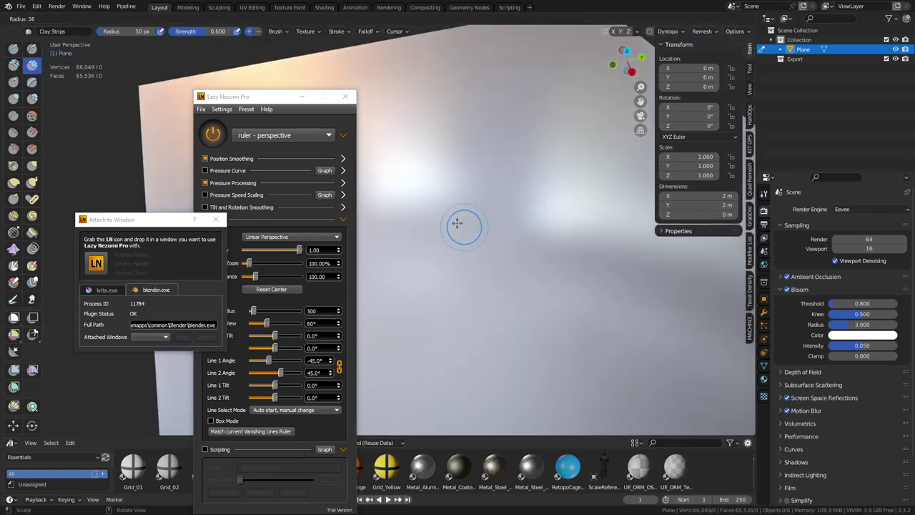
pyautogui.click(453, 229)
pyautogui.hotkey('shift', 'f')
pyautogui.click(469, 238)
# Try a Clay Strips stroke on the plane and undo it.
pyautogui.moveTo(441, 311); pyautogui.dragTo(441, 319)
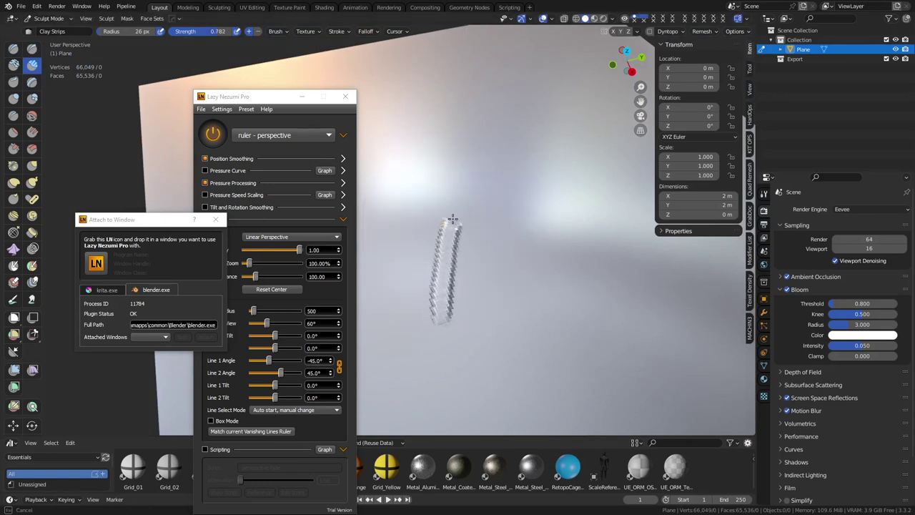
pyautogui.moveTo(454, 211); pyautogui.dragTo(452, 218)
pyautogui.hotkey('ctrl', 'z')
# Return the plane to Object Mode and add a Multiresolution modifier subdivided to level 2.
pyautogui.hotkey('ctrl', 'Tab')
pyautogui.click(525, 255)
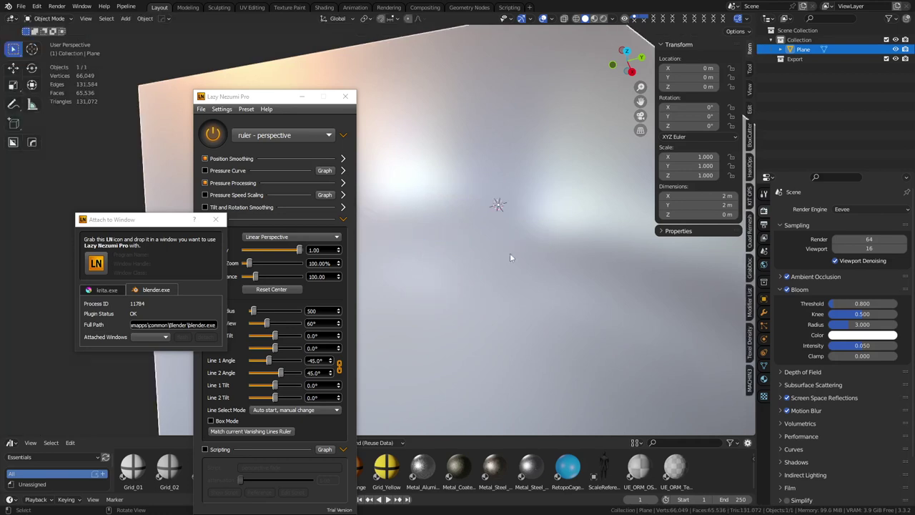
pyautogui.click(764, 300)
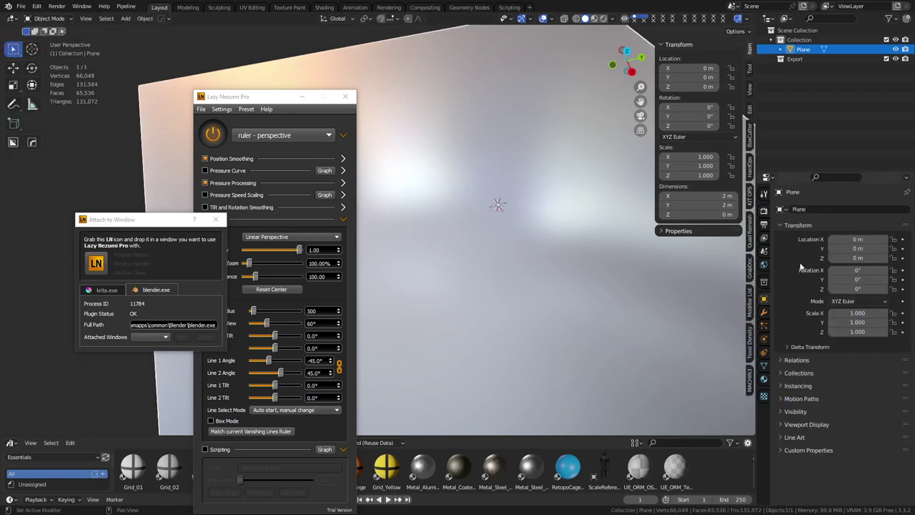
pyautogui.click(764, 313)
pyautogui.click(871, 212)
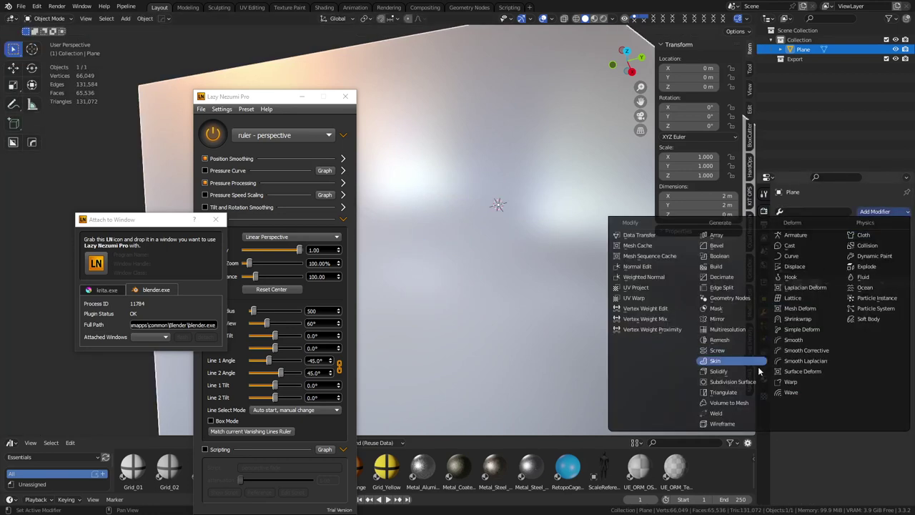
pyautogui.click(728, 329)
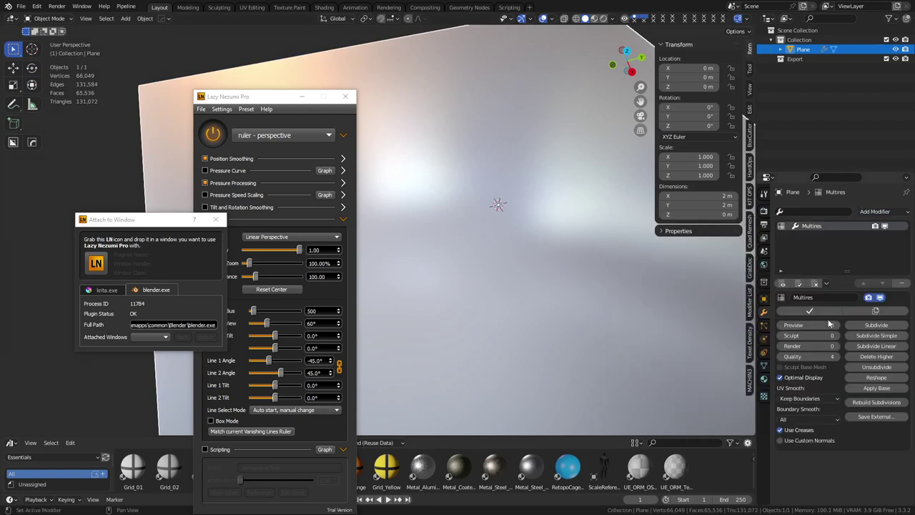
pyautogui.click(869, 328)
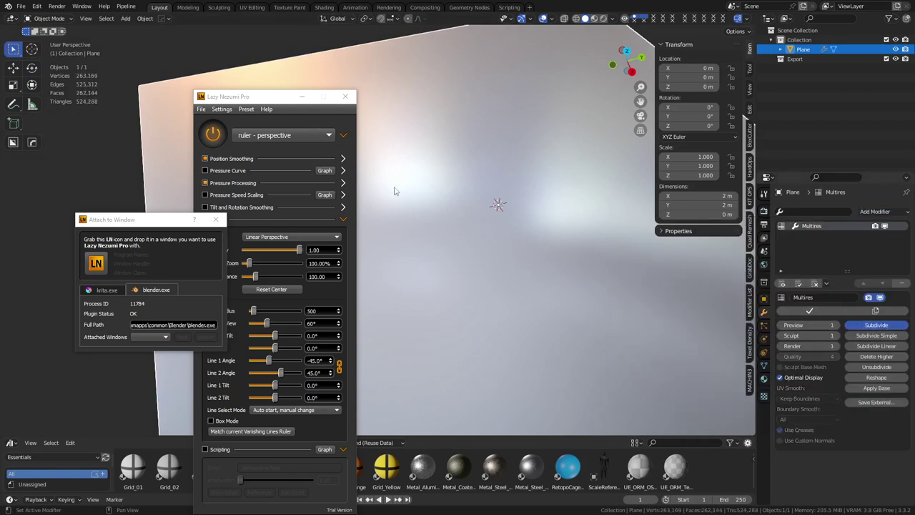
# Put the plane back into Sculpt Mode and sculpt one long, nearly straight Clay Strips stroke.
pyautogui.hotkey('ctrl', 'Tab')
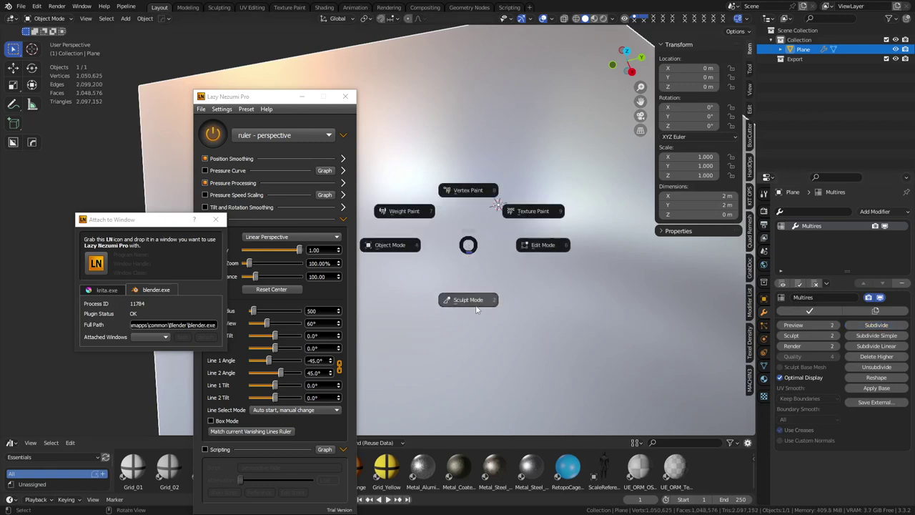
pyautogui.click(469, 300)
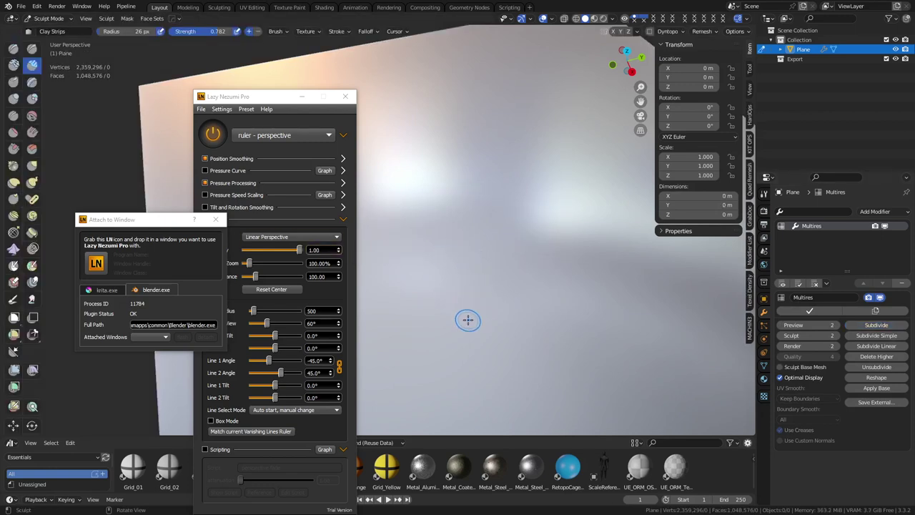
pyautogui.moveTo(468, 321); pyautogui.dragTo(468, 309)
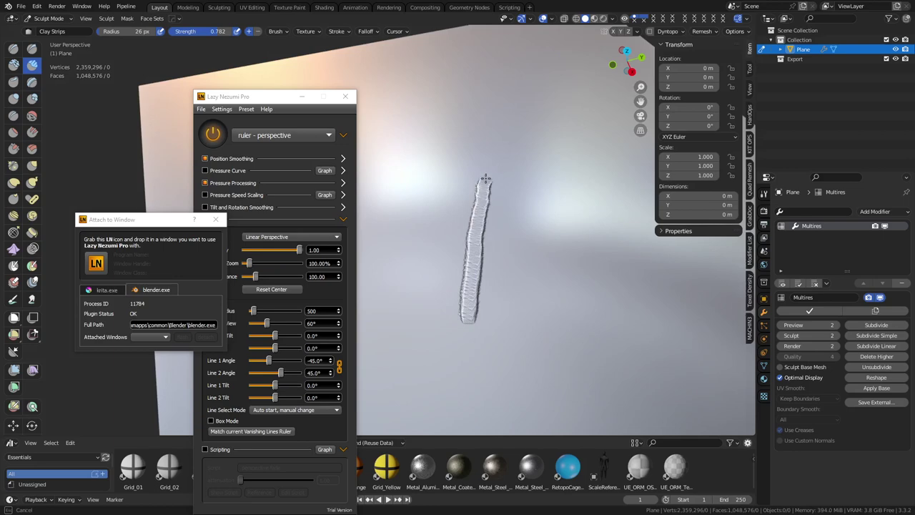
pyautogui.moveTo(486, 179); pyautogui.dragTo(483, 178)
# Build the long strip up into a raised ridge with repeated back-and-forth Clay Strips strokes along it.
pyautogui.moveTo(484, 233)
pyautogui.mouseDown()
pyautogui.moveTo(533, 261)
pyautogui.moveTo(504, 310)
pyautogui.moveTo(515, 274)
pyautogui.moveTo(474, 307)
pyautogui.moveTo(477, 282)
pyautogui.mouseUp()
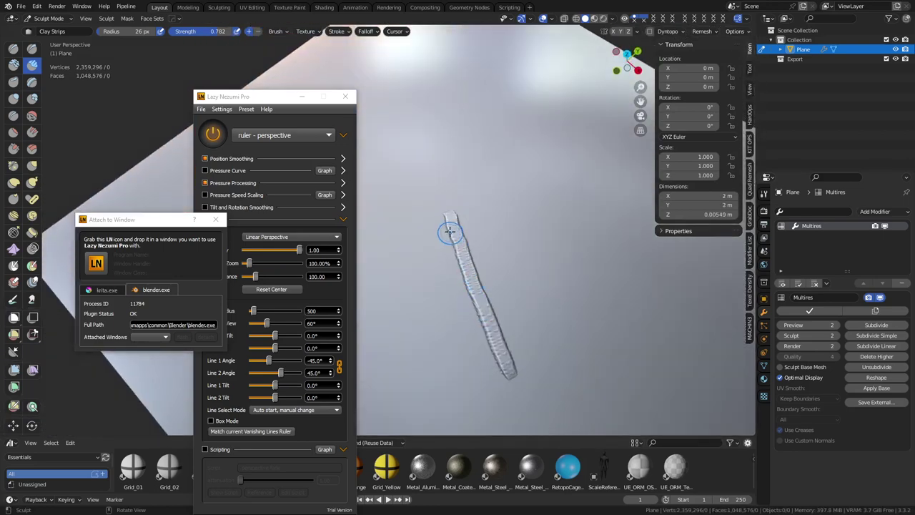
pyautogui.moveTo(449, 217); pyautogui.dragTo(461, 243)
pyautogui.hotkey('ctrl', 'z')
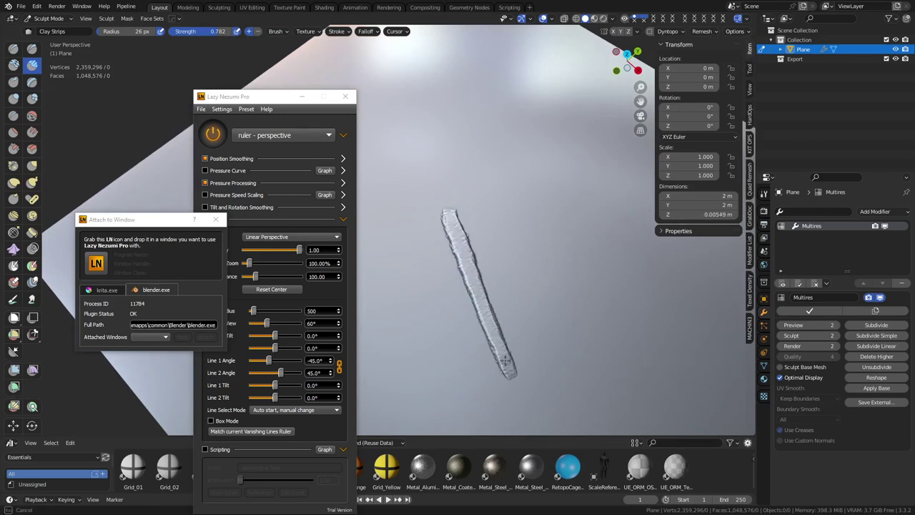
pyautogui.moveTo(506, 362); pyautogui.dragTo(469, 264)
pyautogui.moveTo(452, 216); pyautogui.dragTo(480, 301)
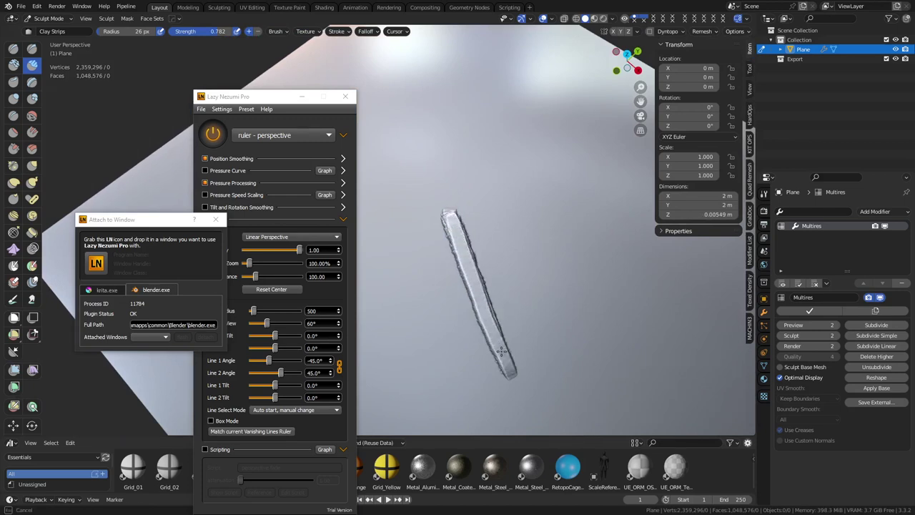
pyautogui.moveTo(501, 351); pyautogui.dragTo(449, 264)
pyautogui.moveTo(451, 220); pyautogui.dragTo(503, 362)
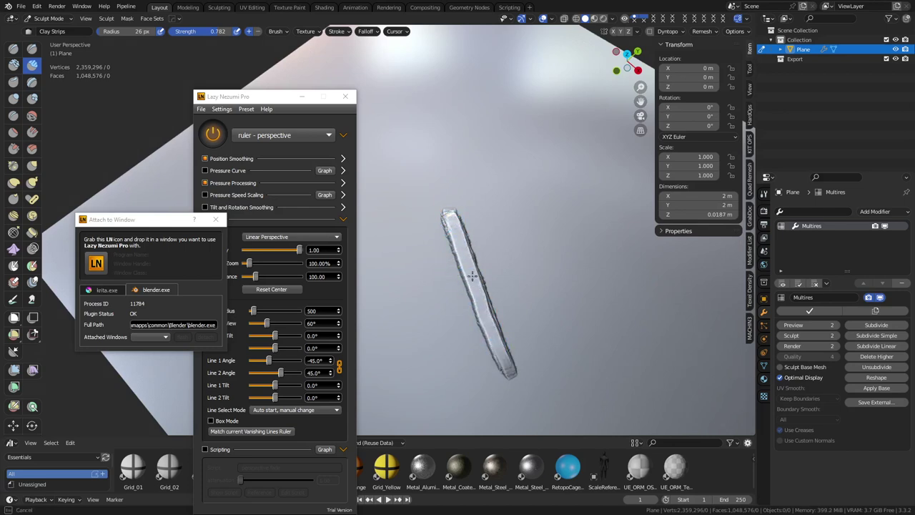
pyautogui.moveTo(471, 273); pyautogui.dragTo(450, 223)
# Reduce the brush radius to 13 px and sculpt a thin wavy strip beyond the upper end of the ridge.
pyautogui.press('f')
pyautogui.click(419, 204)
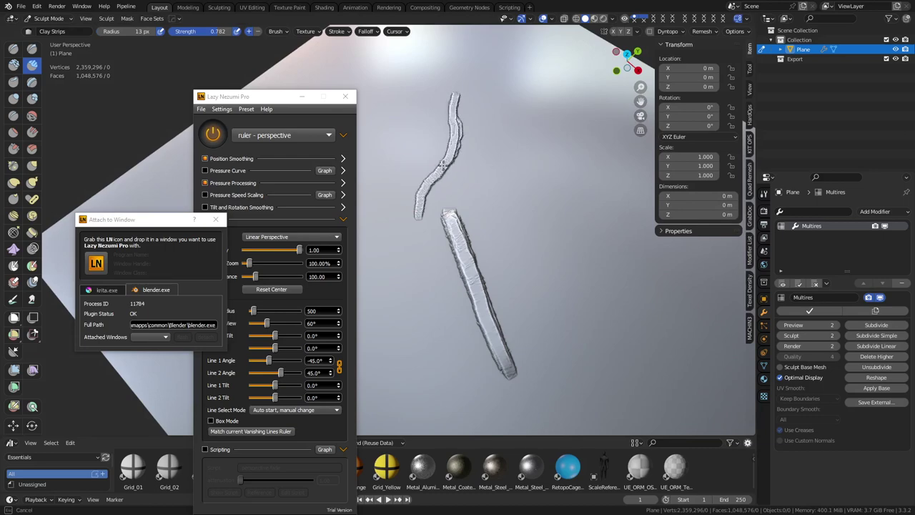
pyautogui.moveTo(422, 234)
pyautogui.mouseDown()
pyautogui.moveTo(493, 202)
pyautogui.moveTo(501, 265)
pyautogui.moveTo(469, 274)
pyautogui.moveTo(466, 293)
pyautogui.moveTo(436, 272)
pyautogui.moveTo(506, 271)
pyautogui.moveTo(543, 286)
pyautogui.moveTo(580, 266)
pyautogui.mouseUp()
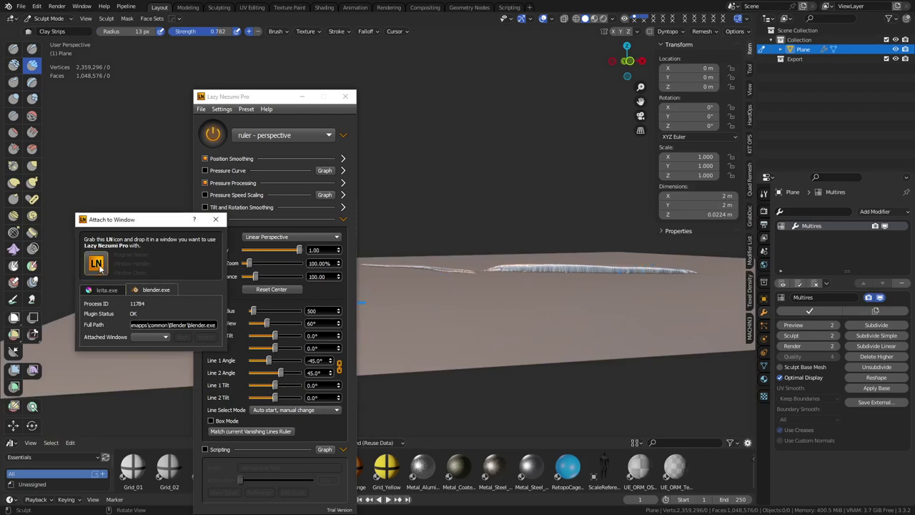
# Attach Lazy Nezumi Pro to the Blender window and apply the "smoothing - subtle" preset.
pyautogui.moveTo(100, 266); pyautogui.dragTo(414, 286)
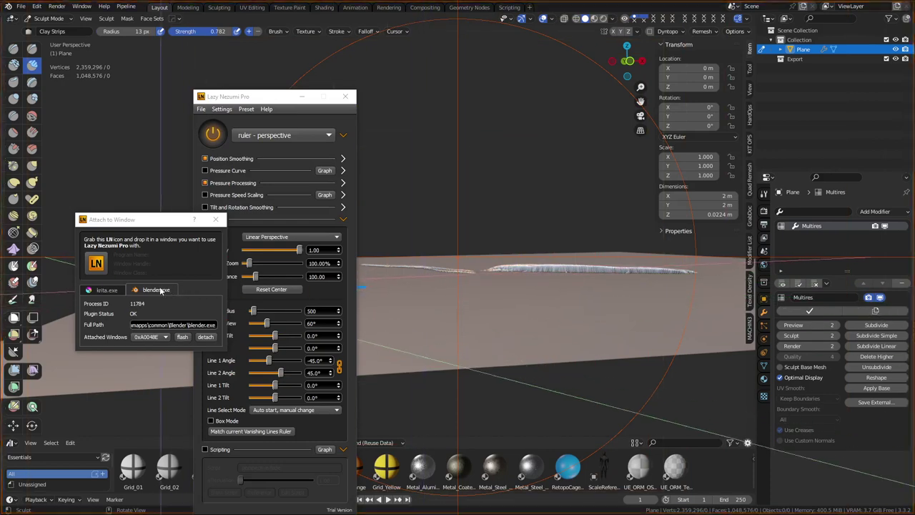
pyautogui.click(161, 289)
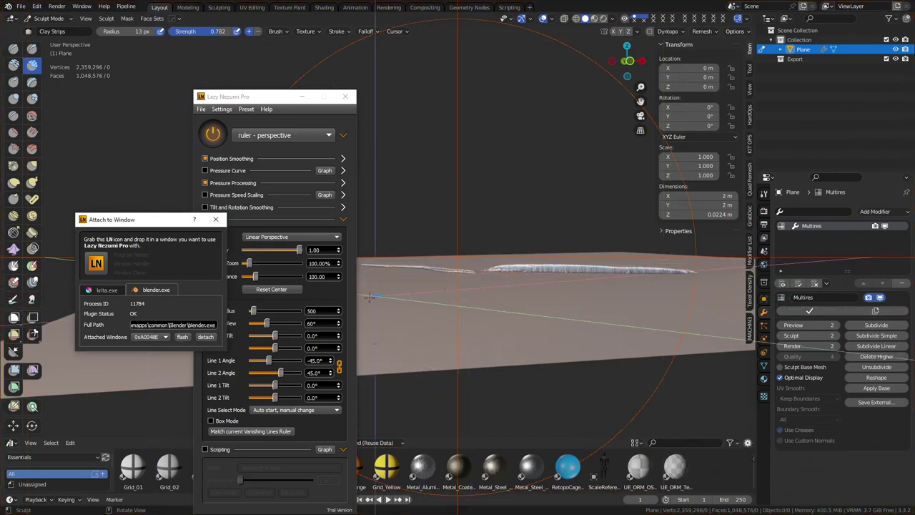
pyautogui.click(328, 136)
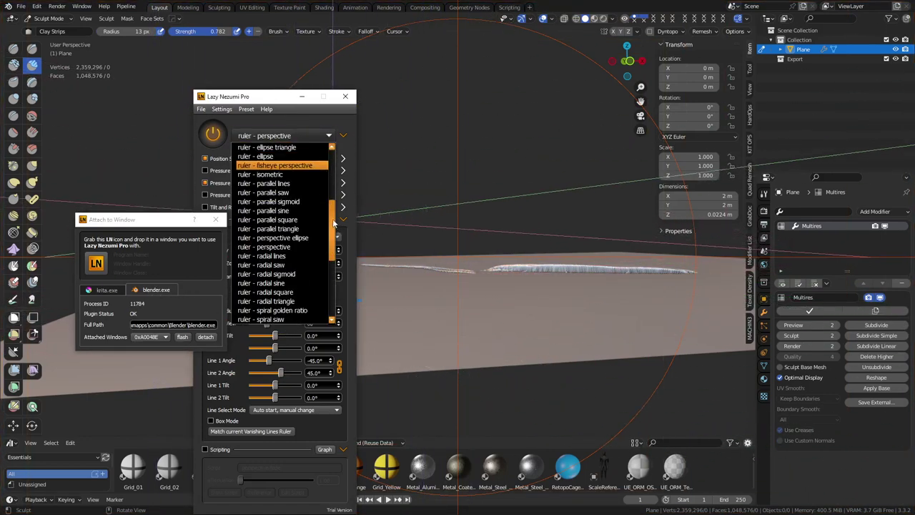
pyautogui.moveTo(332, 223); pyautogui.dragTo(333, 308)
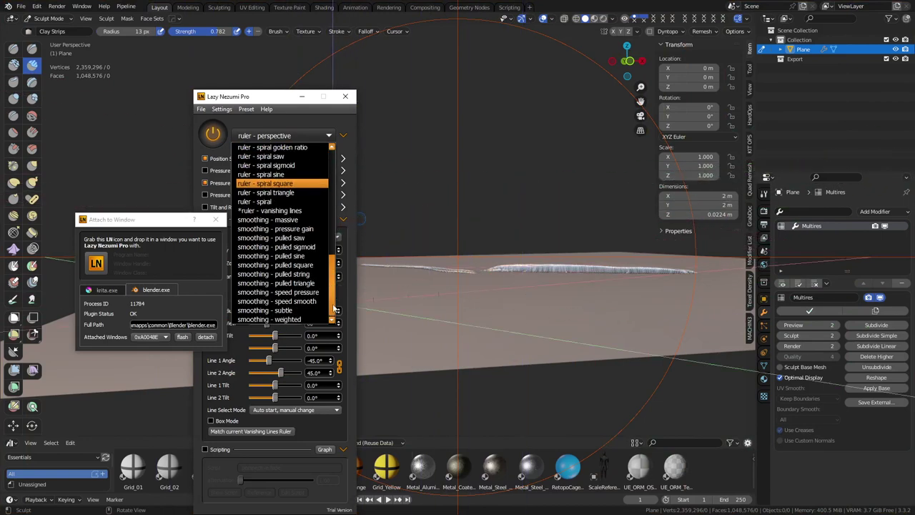
pyautogui.click(302, 311)
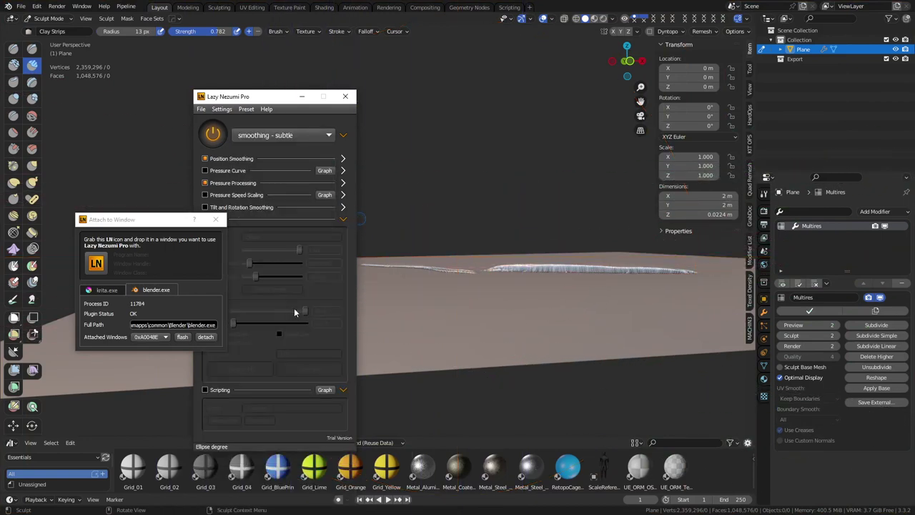
# Set the brush radius to 26 px and sculpt a gently curved strip beside the wavy one.
pyautogui.moveTo(491, 260)
pyautogui.mouseDown()
pyautogui.moveTo(446, 292)
pyautogui.moveTo(446, 278)
pyautogui.mouseUp()
pyautogui.press('f')
pyautogui.click(438, 290)
pyautogui.moveTo(450, 311); pyautogui.dragTo(440, 286)
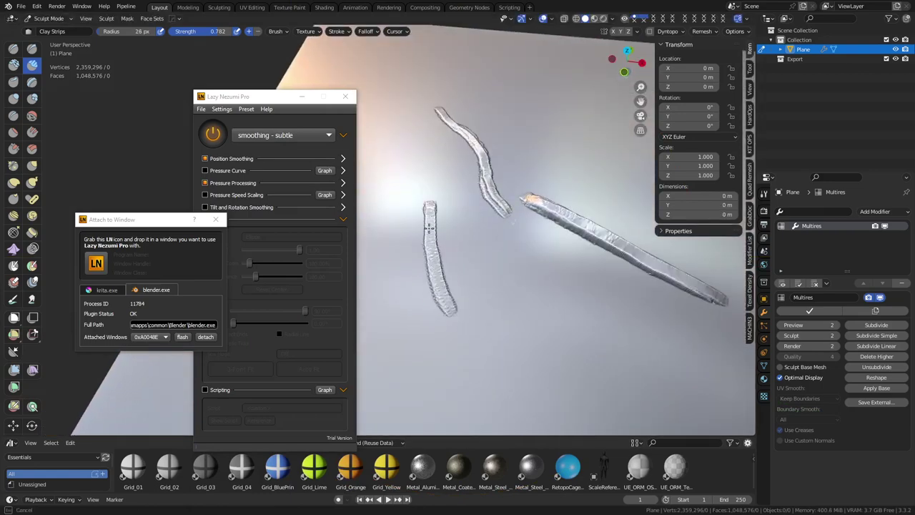
pyautogui.moveTo(460, 246)
pyautogui.mouseDown()
pyautogui.moveTo(514, 210)
pyautogui.moveTo(481, 265)
pyautogui.moveTo(456, 256)
pyautogui.mouseUp()
# Move the Lazy Nezumi Pro window aside and compare the stroke settings of the Clay Strips and SculptSquare brushes.
pyautogui.click(338, 32)
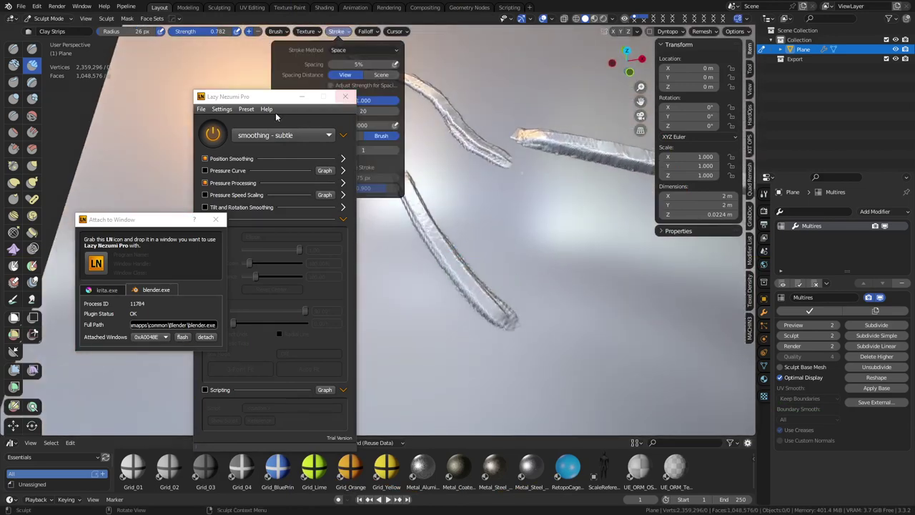
pyautogui.moveTo(275, 95); pyautogui.dragTo(173, 80)
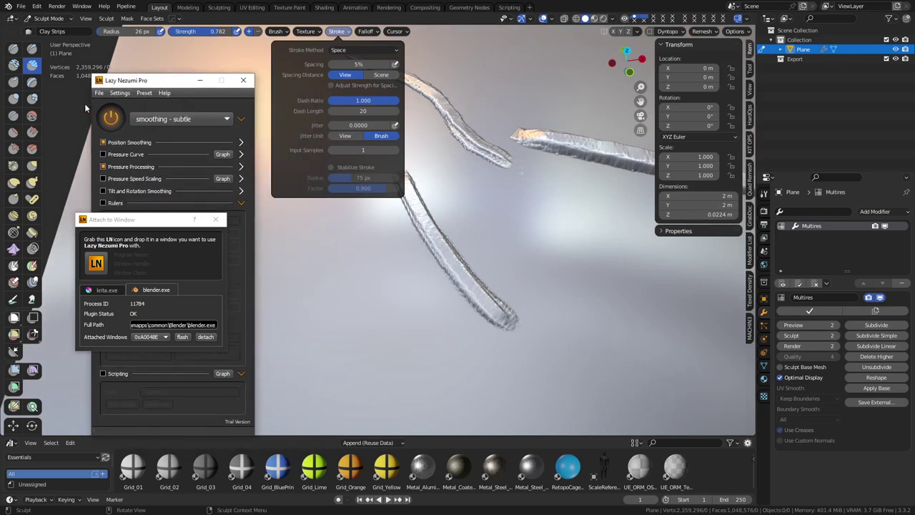
pyautogui.click(331, 34)
pyautogui.moveTo(302, 36)
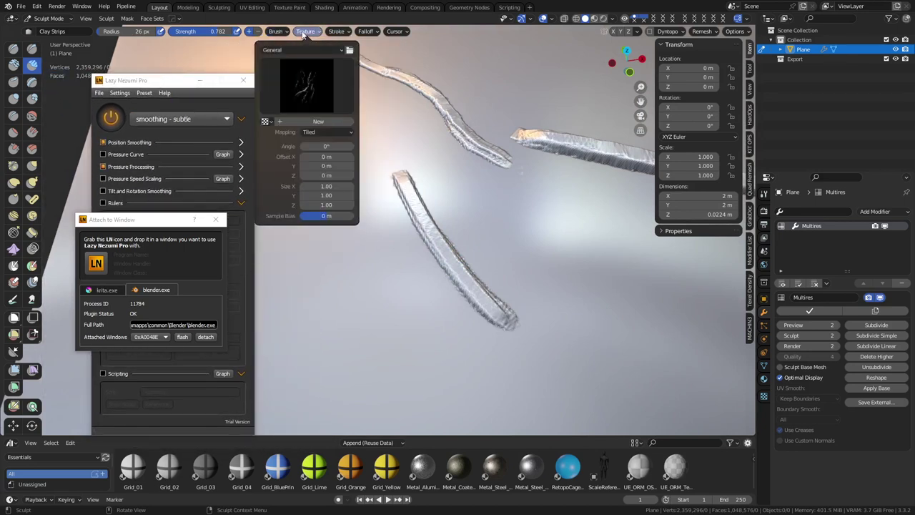
pyautogui.moveTo(338, 36)
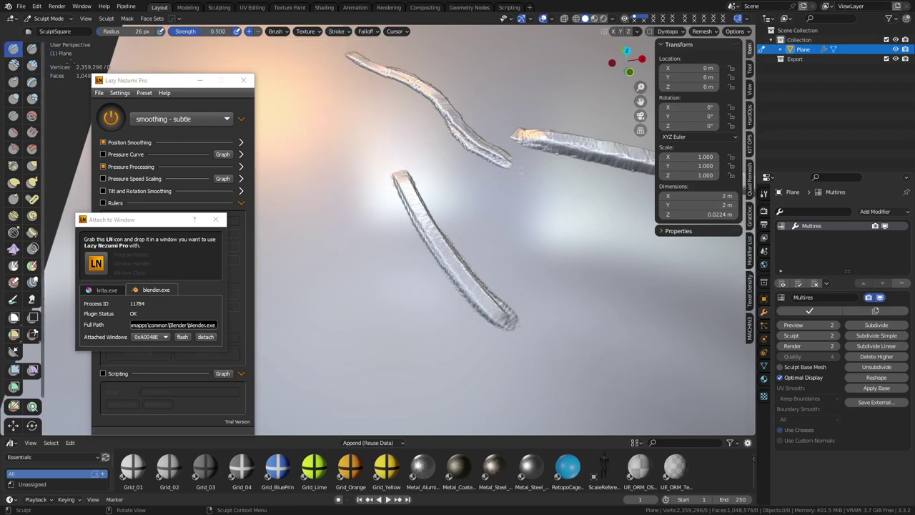
pyautogui.click(336, 32)
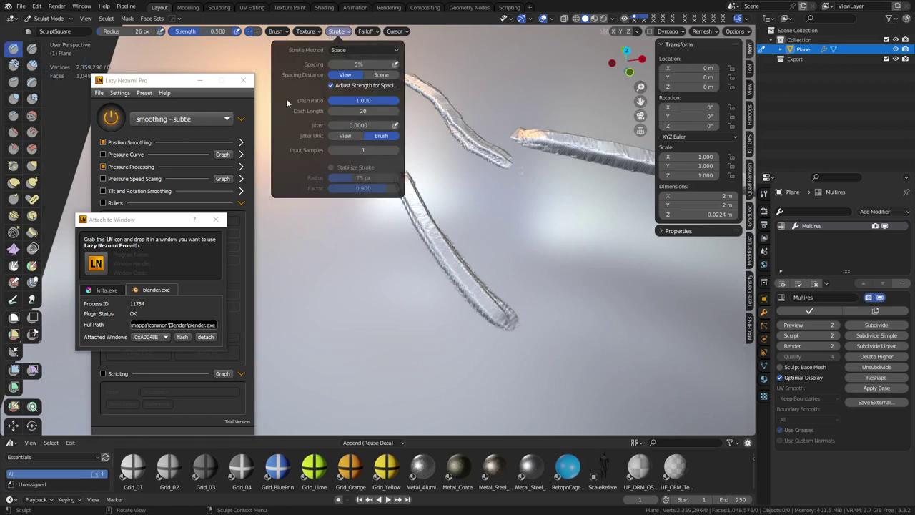
pyautogui.click(32, 65)
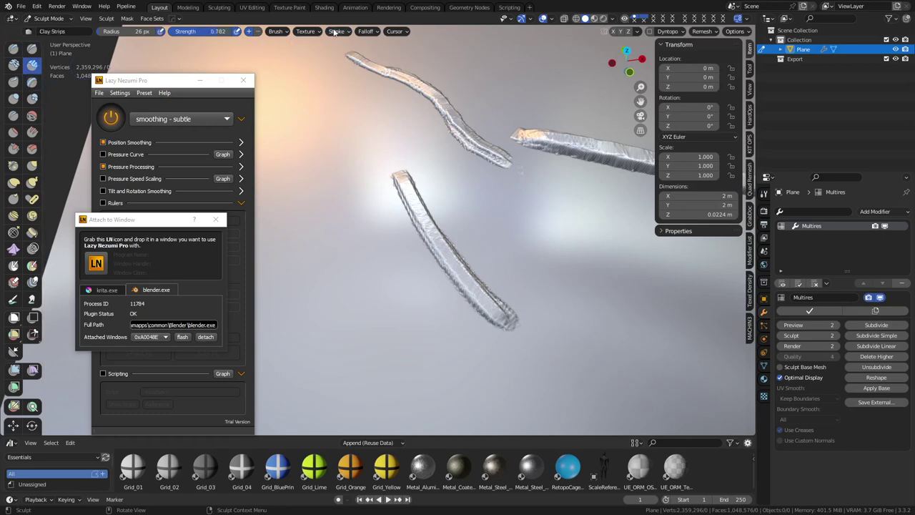
# Turn on Stabilize Stroke for the Clay Strips brush and sculpt a second strip with a curved branch beside the gently curved one.
pyautogui.click(336, 32)
pyautogui.click(330, 168)
pyautogui.moveTo(517, 230)
pyautogui.mouseDown()
pyautogui.moveTo(435, 288)
pyautogui.moveTo(406, 179)
pyautogui.moveTo(241, 254)
pyautogui.mouseUp()
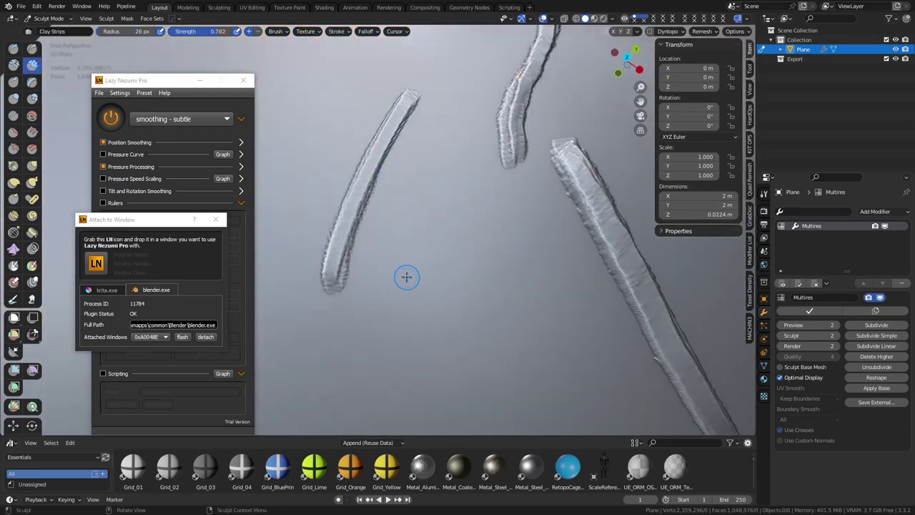
pyautogui.moveTo(405, 277)
pyautogui.mouseDown()
pyautogui.moveTo(411, 203)
pyautogui.moveTo(438, 120)
pyautogui.mouseUp()
pyautogui.moveTo(414, 197)
pyautogui.mouseDown()
pyautogui.moveTo(404, 279)
pyautogui.moveTo(432, 148)
pyautogui.mouseUp()
pyautogui.moveTo(433, 243)
pyautogui.mouseDown()
pyautogui.moveTo(392, 227)
pyautogui.moveTo(388, 208)
pyautogui.moveTo(403, 243)
pyautogui.moveTo(397, 281)
pyautogui.mouseUp()
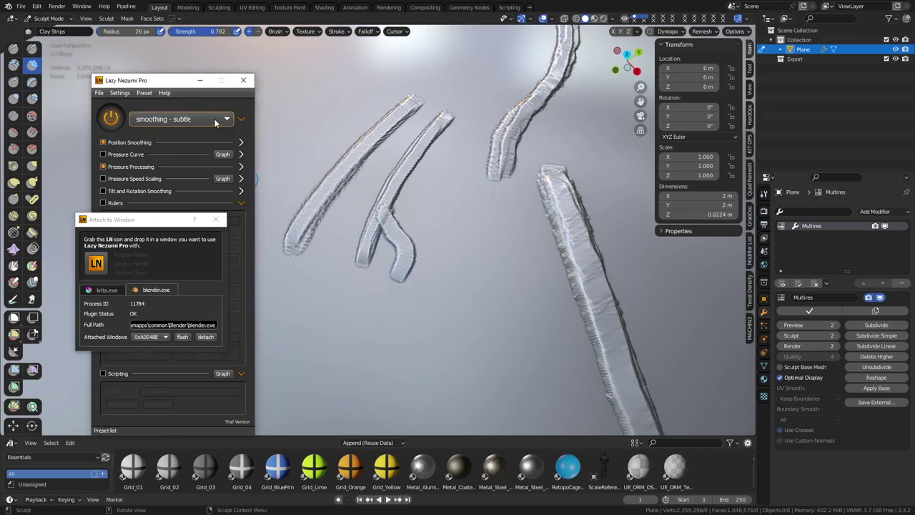
# Close the Attach to Window dialog, clear the Lazy Nezumi Pro window from the viewport and sculpt a long curved strip beside the existing strips.
pyautogui.click(215, 219)
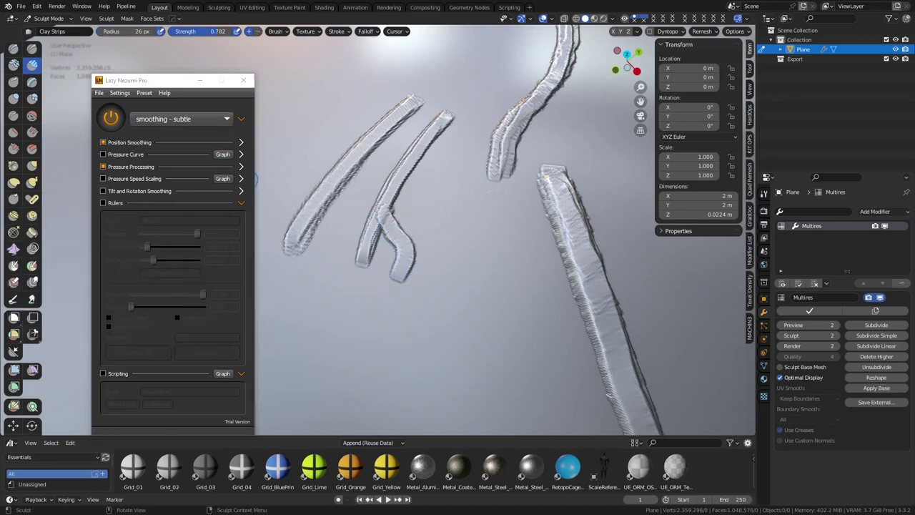
pyautogui.moveTo(156, 77); pyautogui.dragTo(151, 76)
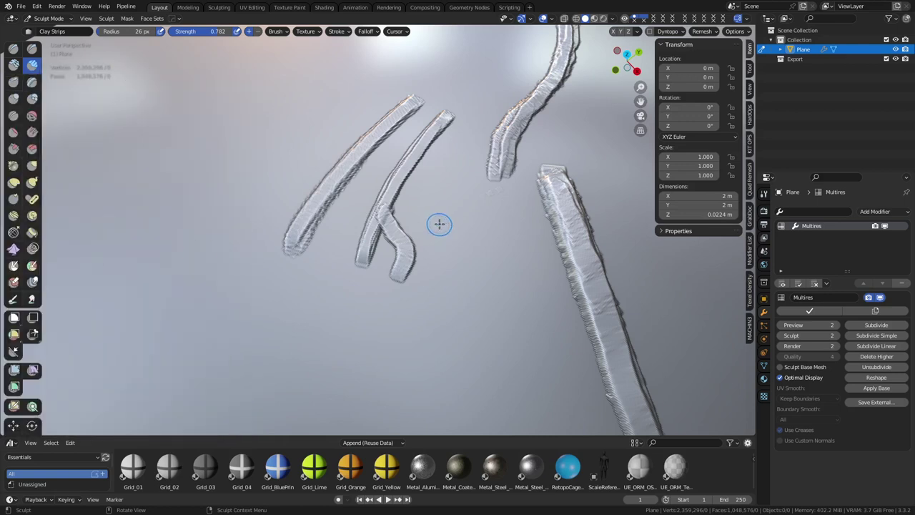
pyautogui.moveTo(331, 354)
pyautogui.mouseDown()
pyautogui.moveTo(265, 294)
pyautogui.moveTo(251, 229)
pyautogui.moveTo(275, 155)
pyautogui.moveTo(314, 118)
pyautogui.mouseUp()
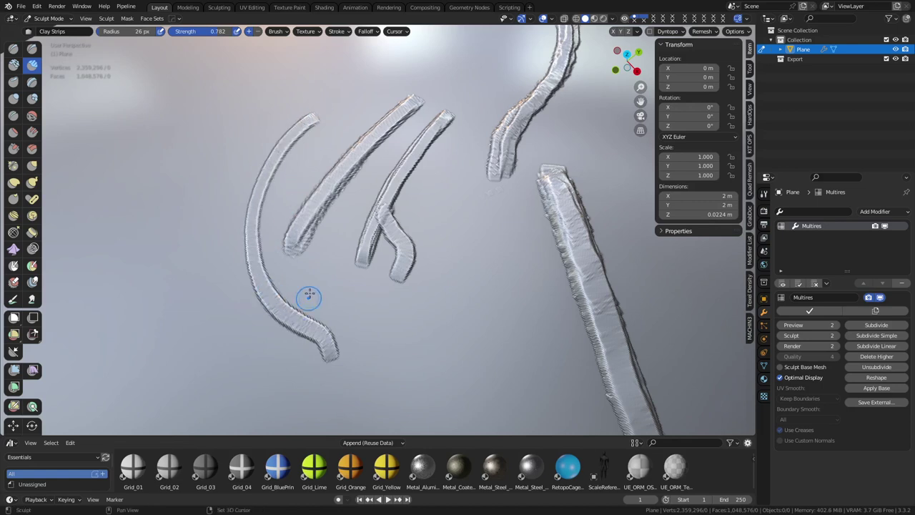
# Sculpt a second curved strip outside the long curved one and join the lower ends of both strips.
pyautogui.moveTo(310, 286); pyautogui.dragTo(370, 268)
pyautogui.moveTo(316, 141)
pyautogui.mouseDown()
pyautogui.moveTo(249, 181)
pyautogui.moveTo(255, 253)
pyautogui.moveTo(294, 344)
pyautogui.moveTo(257, 272)
pyautogui.moveTo(245, 208)
pyautogui.moveTo(264, 174)
pyautogui.moveTo(316, 142)
pyautogui.mouseUp()
pyautogui.moveTo(328, 329); pyautogui.dragTo(343, 226)
pyautogui.moveTo(293, 208); pyautogui.dragTo(324, 233)
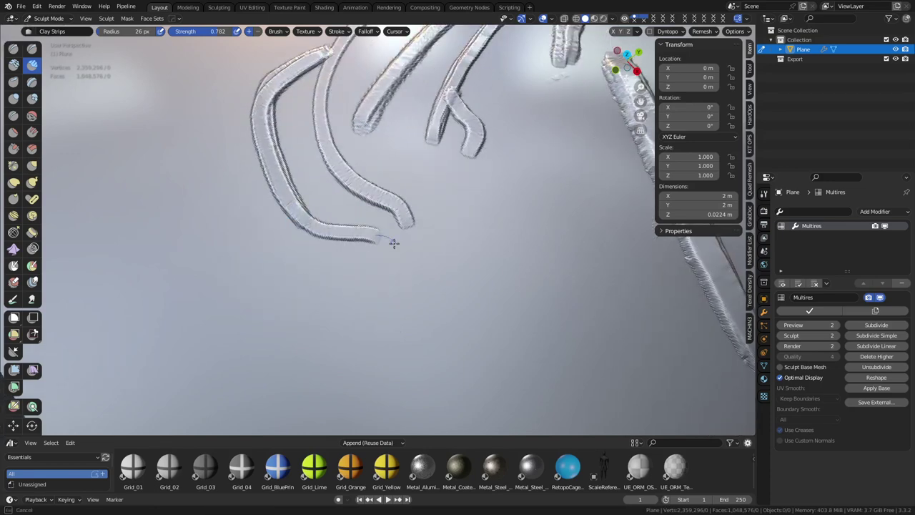
pyautogui.moveTo(403, 206)
pyautogui.mouseDown()
pyautogui.moveTo(372, 237)
pyautogui.moveTo(407, 237)
pyautogui.moveTo(364, 218)
pyautogui.moveTo(320, 221)
pyautogui.mouseUp()
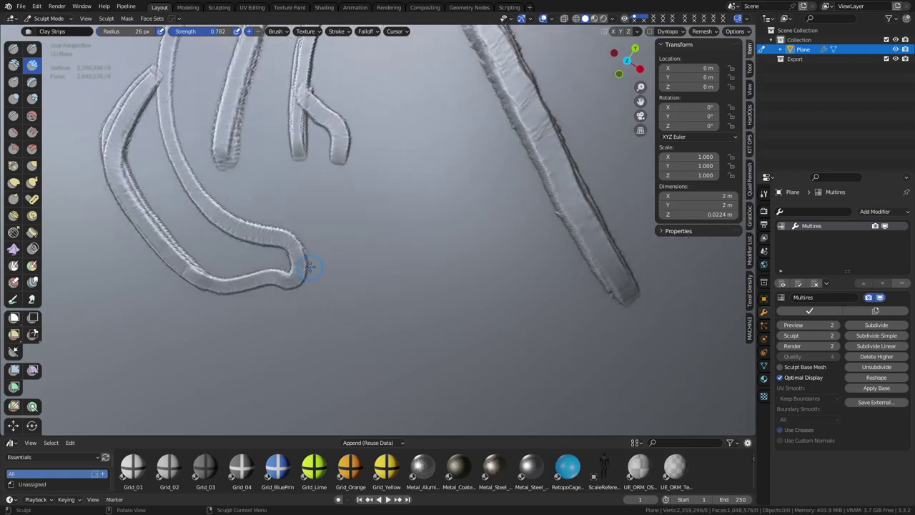
# Sculpt a long straight strip running outward from the joint of the two curved strips.
pyautogui.moveTo(308, 267); pyautogui.dragTo(450, 185)
pyautogui.moveTo(399, 195)
pyautogui.mouseDown()
pyautogui.moveTo(409, 121)
pyautogui.moveTo(398, 189)
pyautogui.mouseUp()
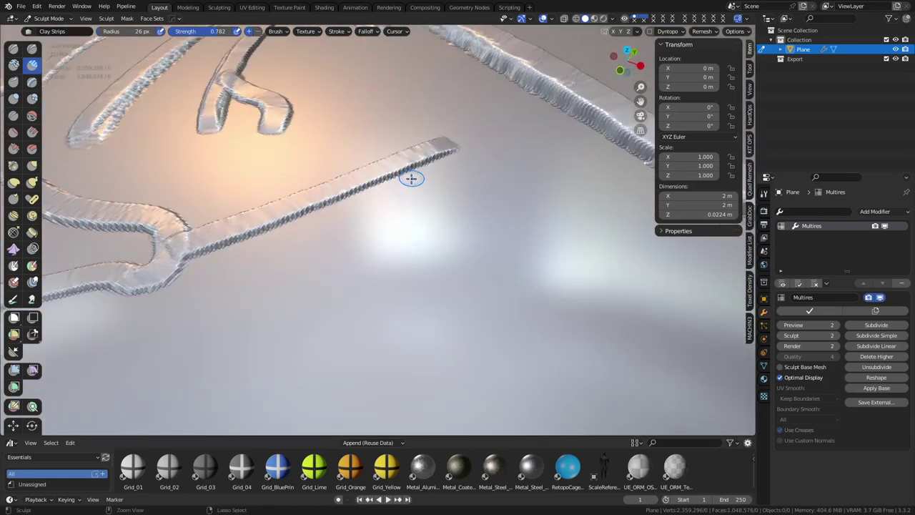
pyautogui.moveTo(411, 180); pyautogui.dragTo(400, 254)
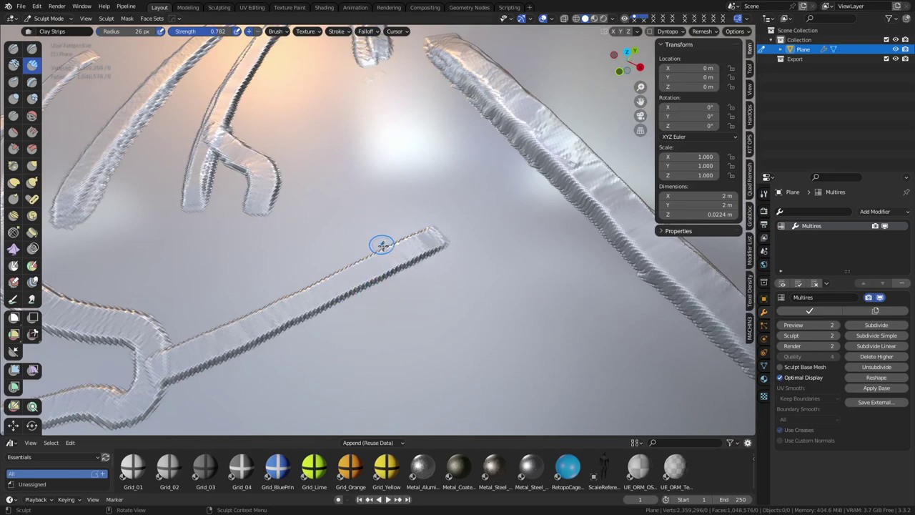
# Sculpt an arc-shaped strip rising from the straight strip near its free end and retrace it several times to build it up.
pyautogui.moveTo(380, 262)
pyautogui.mouseDown()
pyautogui.moveTo(383, 289)
pyautogui.moveTo(370, 249)
pyautogui.moveTo(372, 167)
pyautogui.moveTo(438, 74)
pyautogui.mouseUp()
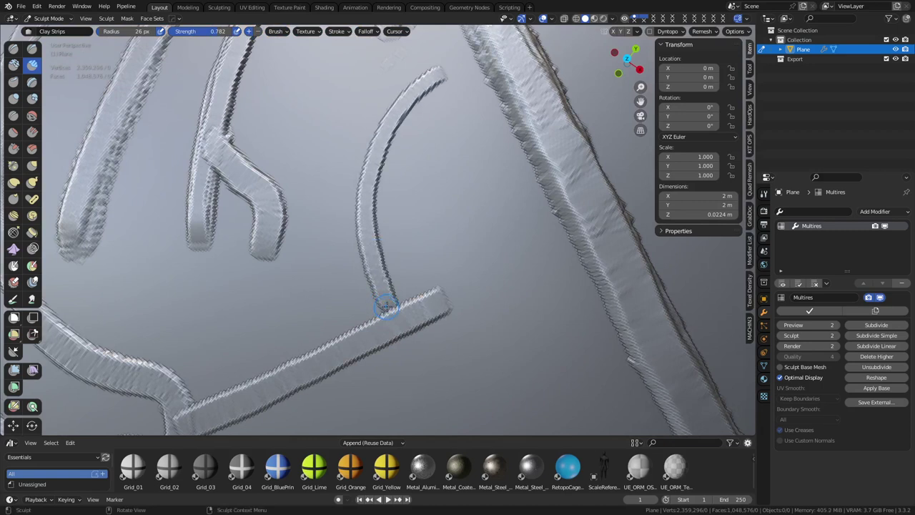
pyautogui.moveTo(387, 306)
pyautogui.mouseDown()
pyautogui.moveTo(366, 233)
pyautogui.moveTo(374, 159)
pyautogui.moveTo(413, 81)
pyautogui.moveTo(437, 72)
pyautogui.mouseUp()
pyautogui.moveTo(393, 286)
pyautogui.mouseDown()
pyautogui.moveTo(376, 201)
pyautogui.moveTo(388, 133)
pyautogui.moveTo(423, 90)
pyautogui.moveTo(375, 163)
pyautogui.moveTo(371, 238)
pyautogui.moveTo(386, 297)
pyautogui.moveTo(366, 226)
pyautogui.moveTo(387, 125)
pyautogui.moveTo(433, 77)
pyautogui.mouseUp()
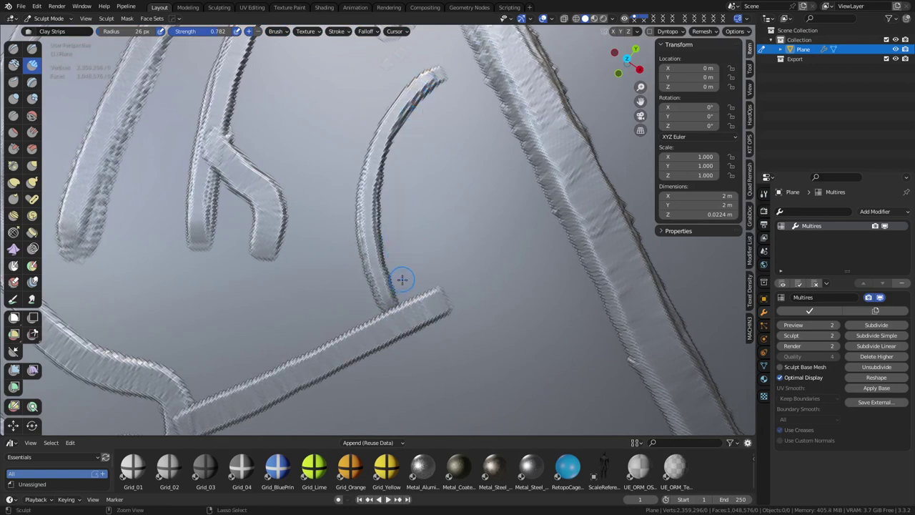
pyautogui.moveTo(402, 284)
pyautogui.mouseDown()
pyautogui.moveTo(392, 160)
pyautogui.moveTo(441, 85)
pyautogui.moveTo(393, 191)
pyautogui.moveTo(407, 293)
pyautogui.moveTo(389, 188)
pyautogui.moveTo(426, 100)
pyautogui.mouseUp()
# Add shorter parallel arcs along the inner side of the built-up arc and a round blob next to them.
pyautogui.moveTo(405, 297)
pyautogui.mouseDown()
pyautogui.moveTo(409, 113)
pyautogui.moveTo(416, 273)
pyautogui.moveTo(433, 118)
pyautogui.moveTo(413, 266)
pyautogui.moveTo(431, 120)
pyautogui.moveTo(413, 259)
pyautogui.moveTo(393, 202)
pyautogui.mouseUp()
pyautogui.moveTo(442, 229)
pyautogui.mouseDown()
pyautogui.moveTo(416, 204)
pyautogui.moveTo(429, 217)
pyautogui.mouseUp()
pyautogui.moveTo(384, 236); pyautogui.dragTo(415, 265)
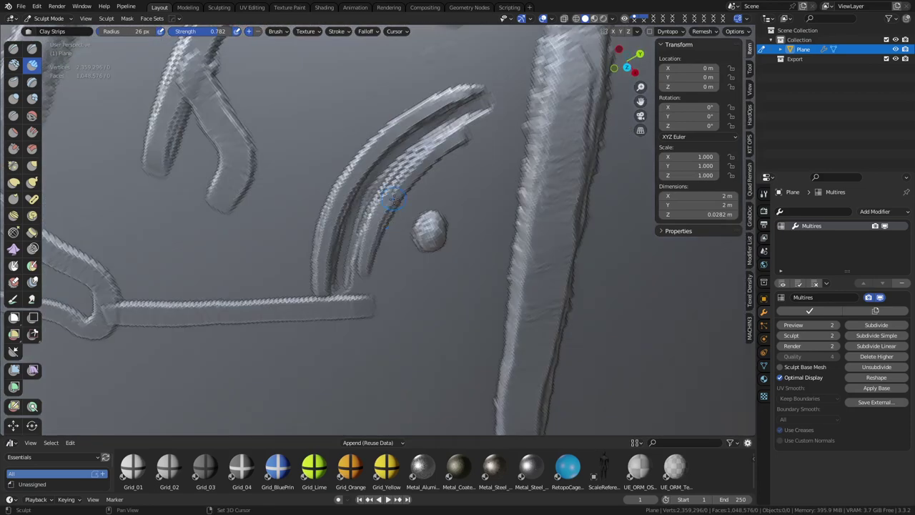
# Sculpt two short crossbars off the outer side of the arc and connect their free ends with a thin curved strip.
pyautogui.moveTo(366, 151); pyautogui.dragTo(393, 220)
pyautogui.moveTo(373, 179)
pyautogui.mouseDown()
pyautogui.moveTo(390, 200)
pyautogui.moveTo(362, 146)
pyautogui.moveTo(393, 207)
pyautogui.moveTo(361, 146)
pyautogui.moveTo(388, 194)
pyautogui.moveTo(374, 170)
pyautogui.moveTo(455, 202)
pyautogui.mouseUp()
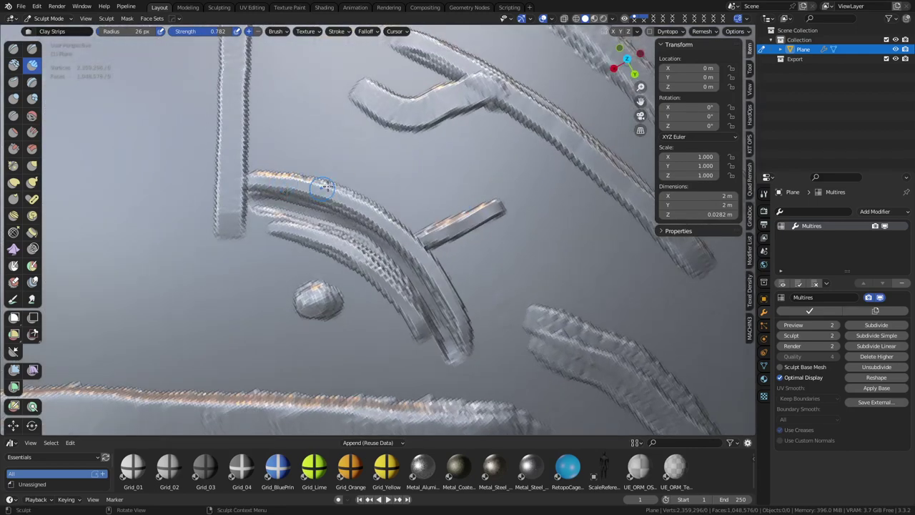
pyautogui.moveTo(352, 185)
pyautogui.mouseDown()
pyautogui.moveTo(364, 145)
pyautogui.moveTo(351, 181)
pyautogui.moveTo(384, 273)
pyautogui.mouseUp()
pyautogui.moveTo(232, 154)
pyautogui.mouseDown()
pyautogui.moveTo(265, 107)
pyautogui.moveTo(300, 206)
pyautogui.moveTo(294, 200)
pyautogui.moveTo(404, 172)
pyautogui.moveTo(380, 240)
pyautogui.moveTo(386, 153)
pyautogui.mouseUp()
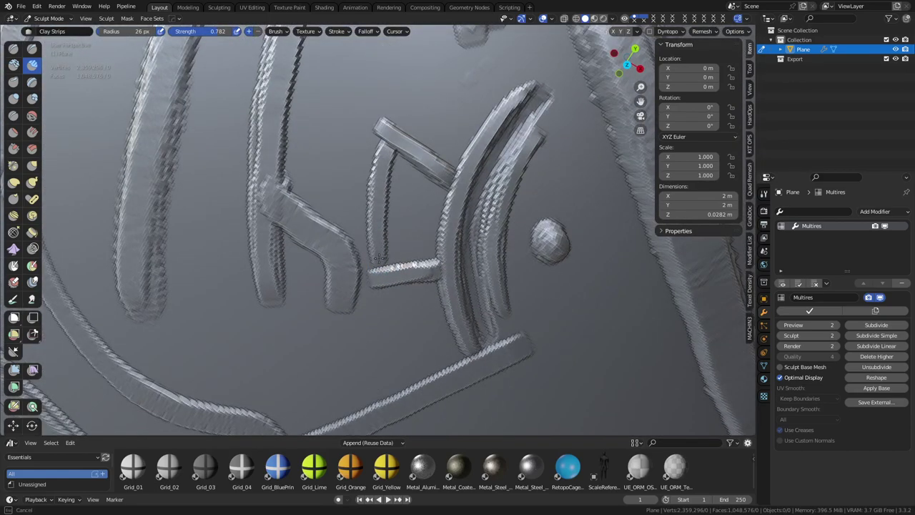
pyautogui.moveTo(379, 257)
pyautogui.mouseDown()
pyautogui.moveTo(391, 143)
pyautogui.moveTo(290, 251)
pyautogui.moveTo(339, 240)
pyautogui.moveTo(361, 277)
pyautogui.mouseUp()
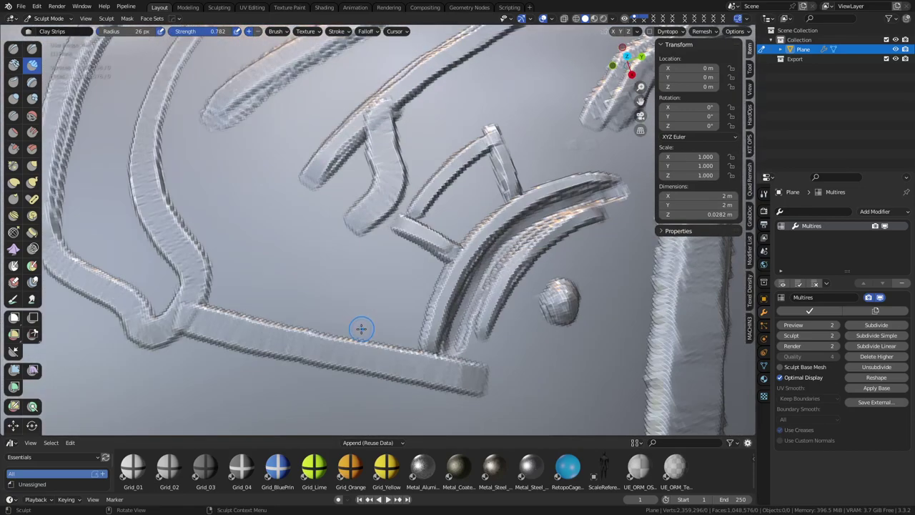
# Extend the crossbar frame with strips down to the long straight strip, an angled side branch and a curved tail at its upper corner.
pyautogui.moveTo(361, 329)
pyautogui.mouseDown()
pyautogui.moveTo(399, 228)
pyautogui.moveTo(361, 332)
pyautogui.mouseUp()
pyautogui.moveTo(369, 300)
pyautogui.mouseDown()
pyautogui.moveTo(392, 254)
pyautogui.moveTo(386, 297)
pyautogui.moveTo(521, 263)
pyautogui.moveTo(463, 254)
pyautogui.moveTo(439, 311)
pyautogui.moveTo(455, 238)
pyautogui.moveTo(439, 322)
pyautogui.moveTo(457, 237)
pyautogui.mouseUp()
pyautogui.moveTo(447, 326)
pyautogui.mouseDown()
pyautogui.moveTo(478, 333)
pyautogui.moveTo(443, 341)
pyautogui.mouseUp()
pyautogui.moveTo(427, 215)
pyautogui.mouseDown()
pyautogui.moveTo(482, 367)
pyautogui.moveTo(418, 308)
pyautogui.moveTo(481, 388)
pyautogui.moveTo(425, 265)
pyautogui.moveTo(384, 285)
pyautogui.moveTo(341, 209)
pyautogui.moveTo(393, 289)
pyautogui.moveTo(345, 218)
pyautogui.moveTo(403, 293)
pyautogui.moveTo(370, 198)
pyautogui.mouseUp()
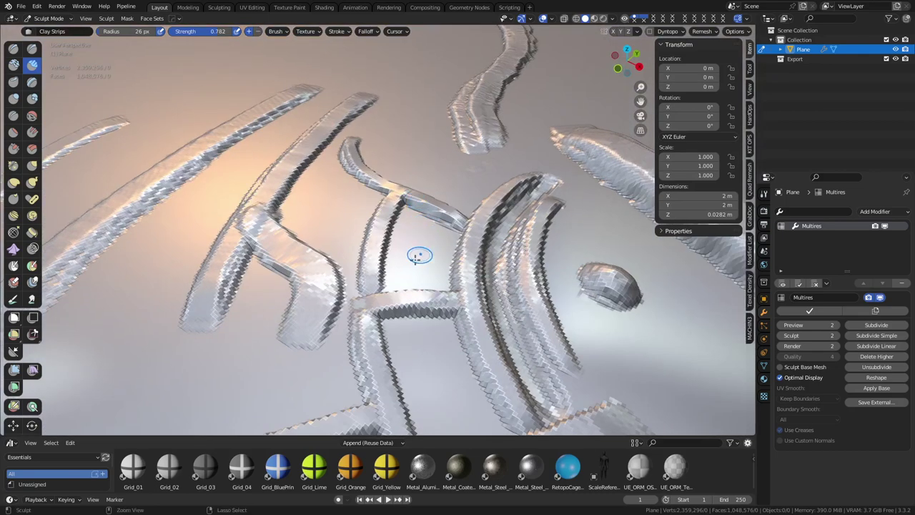
pyautogui.scroll(-3, 429, 223)
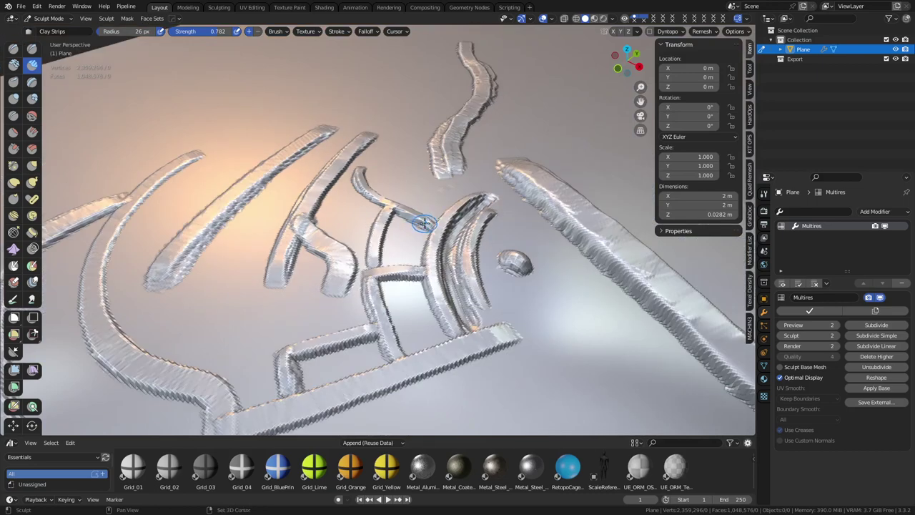
pyautogui.moveTo(414, 228); pyautogui.dragTo(369, 172)
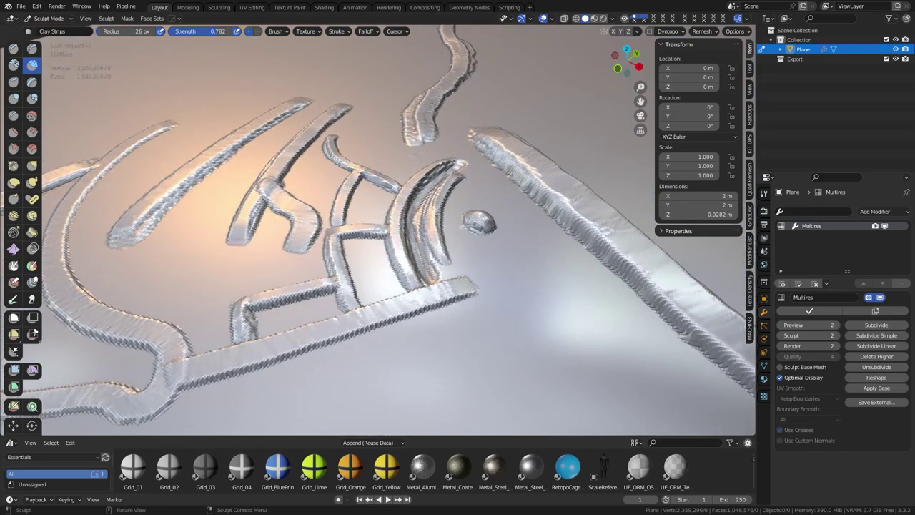